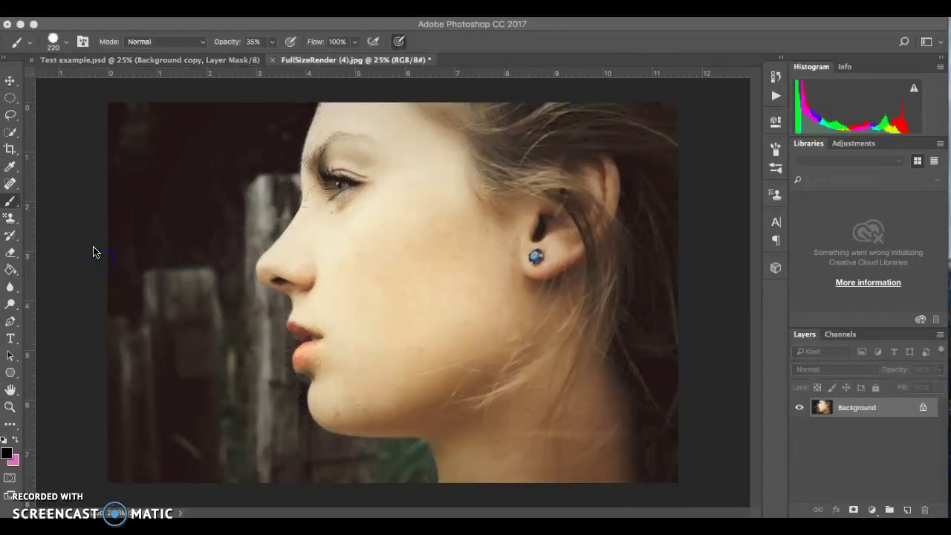
- Duplicate the Background layer of the portrait photo
{"action": "right_click", "coordinate": [878, 404]}
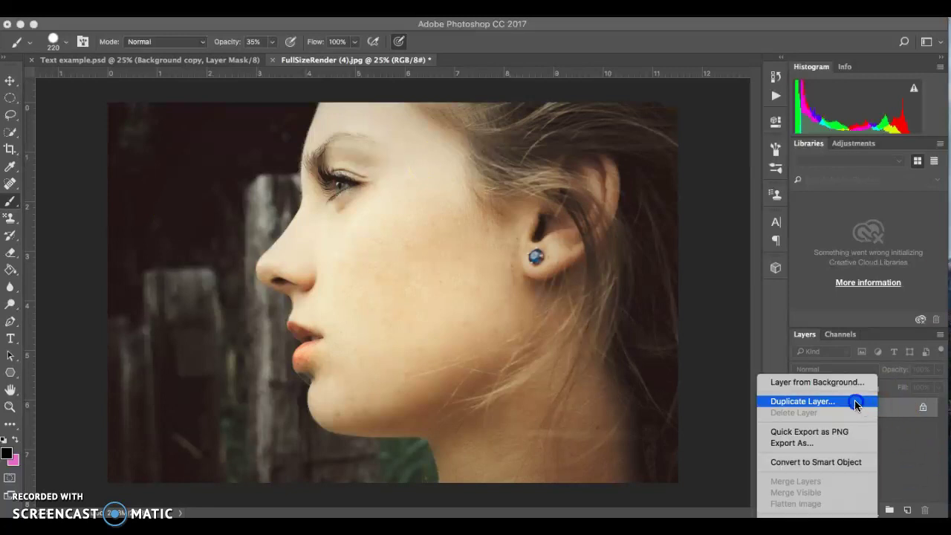
{"action": "left_click", "coordinate": [854, 401]}
{"action": "left_click", "coordinate": [385, 113]}
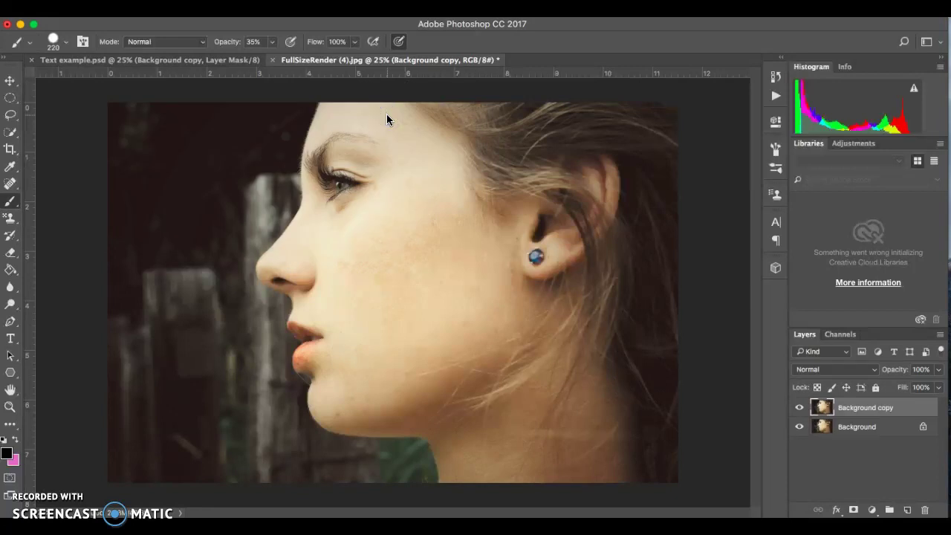
- Add a new empty layer on top and hide both the Background copy and Background layers
{"action": "left_click", "coordinate": [908, 511]}
{"action": "left_click", "coordinate": [799, 428]}
{"action": "left_click", "coordinate": [799, 447]}
- Set the Brush tool to 100% opacity and a size of 89 px
{"action": "left_click", "coordinate": [74, 27]}
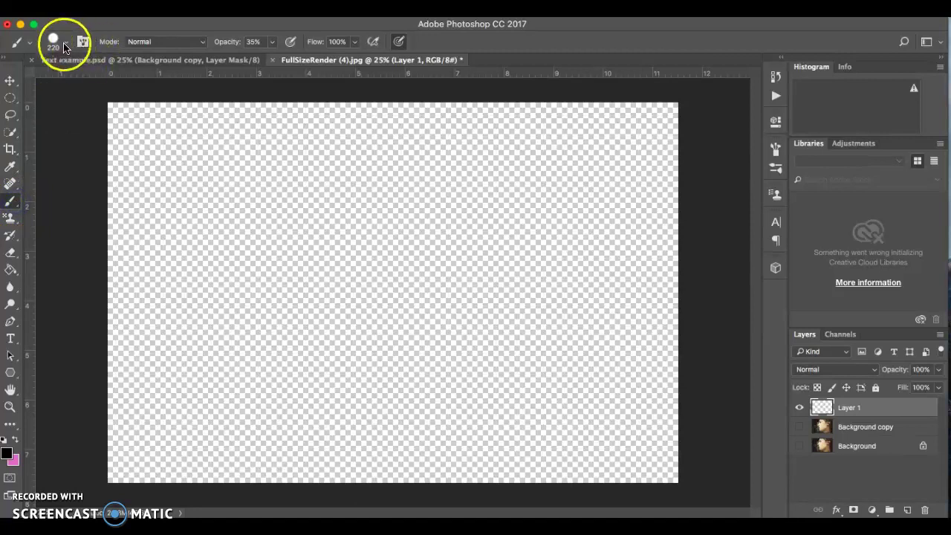
{"action": "left_click", "coordinate": [273, 43]}
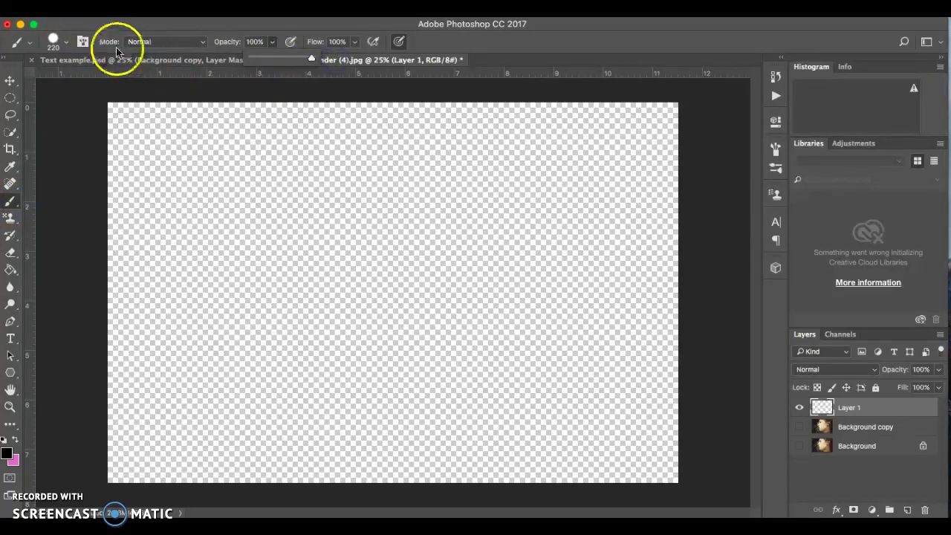
{"action": "left_click", "coordinate": [7, 450]}
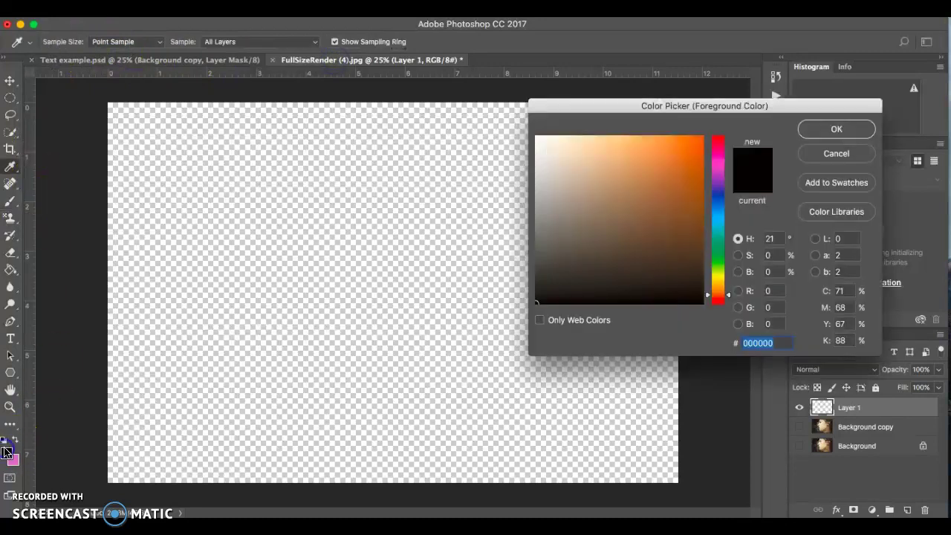
{"action": "left_click", "coordinate": [828, 153]}
{"action": "left_click", "coordinate": [61, 44]}
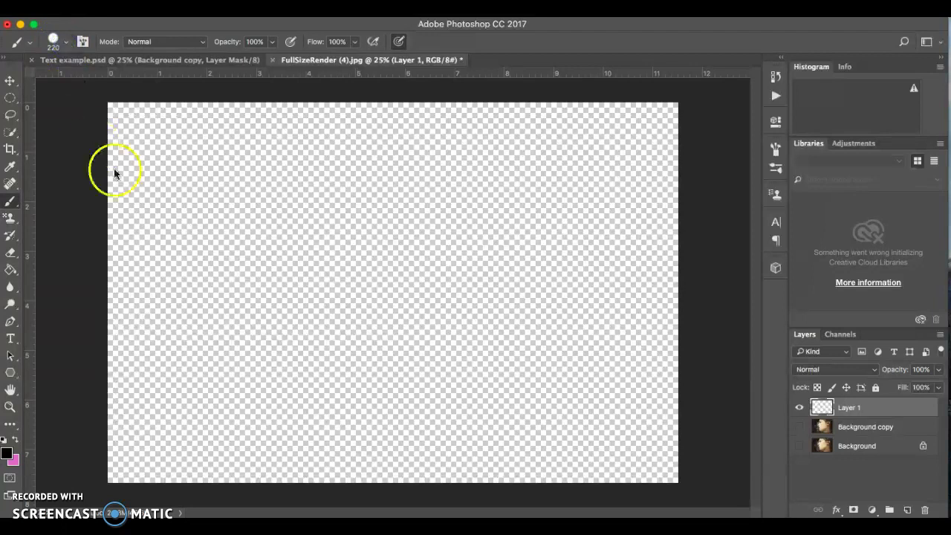
{"action": "left_click", "coordinate": [67, 43]}
{"action": "left_click_drag", "start_coordinate": [121, 87], "coordinate": [121, 83]}
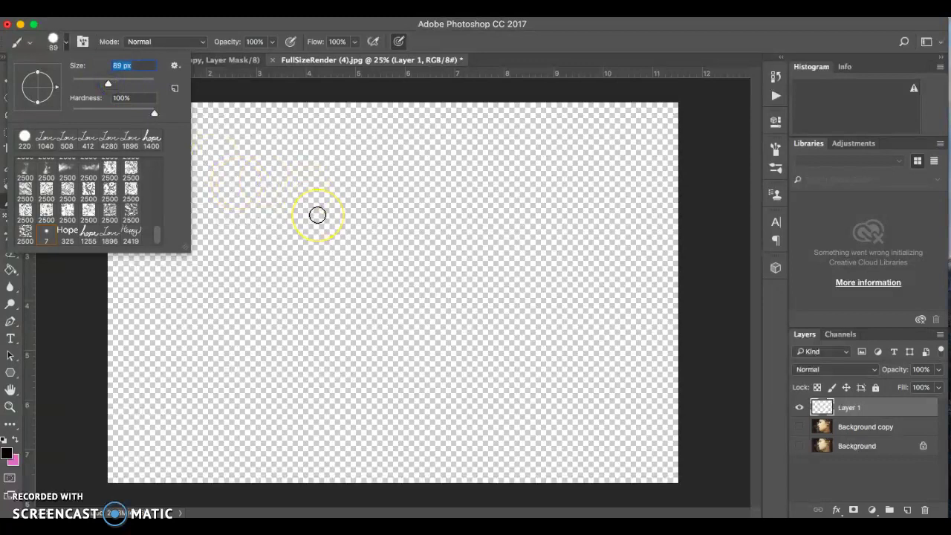
- Handwrite the word "Hope" in black brush strokes across the middle of the empty layer
{"action": "mouse_move", "coordinate": [260, 227]}
{"action": "left_mouse_down"}
{"action": "mouse_move", "coordinate": [276, 209]}
{"action": "mouse_move", "coordinate": [304, 209]}
{"action": "mouse_move", "coordinate": [263, 371]}
{"action": "left_mouse_up"}
{"action": "mouse_move", "coordinate": [379, 225]}
{"action": "left_mouse_down"}
{"action": "mouse_move", "coordinate": [354, 248]}
{"action": "mouse_move", "coordinate": [325, 372]}
{"action": "left_mouse_up"}
{"action": "mouse_move", "coordinate": [267, 280]}
{"action": "left_mouse_down"}
{"action": "mouse_move", "coordinate": [334, 300]}
{"action": "mouse_move", "coordinate": [399, 279]}
{"action": "mouse_move", "coordinate": [378, 314]}
{"action": "mouse_move", "coordinate": [414, 320]}
{"action": "mouse_move", "coordinate": [400, 285]}
{"action": "mouse_move", "coordinate": [445, 270]}
{"action": "mouse_move", "coordinate": [439, 343]}
{"action": "mouse_move", "coordinate": [476, 274]}
{"action": "mouse_move", "coordinate": [455, 309]}
{"action": "mouse_move", "coordinate": [521, 300]}
{"action": "mouse_move", "coordinate": [535, 267]}
{"action": "mouse_move", "coordinate": [518, 301]}
{"action": "mouse_move", "coordinate": [553, 318]}
{"action": "mouse_move", "coordinate": [613, 289]}
{"action": "left_mouse_up"}
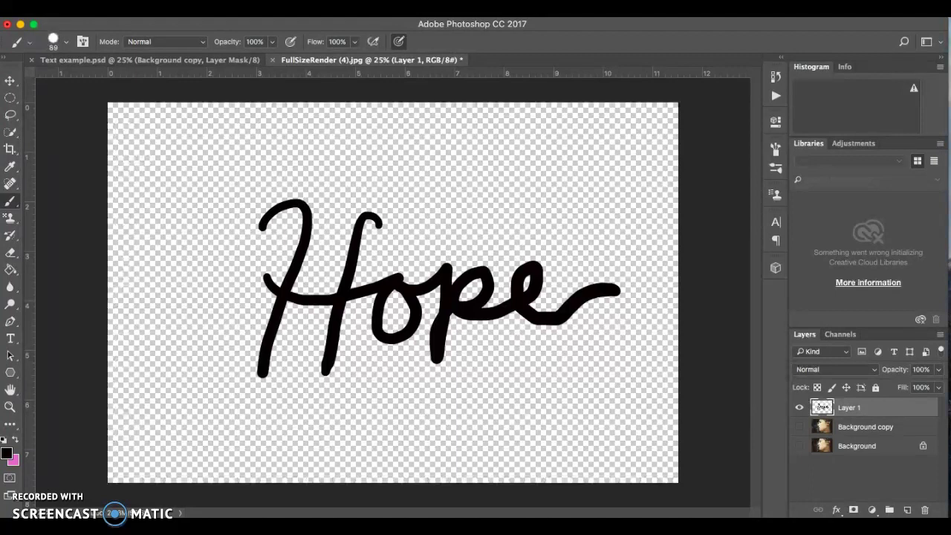
- Define the handwritten word as a brush preset named "Hope"
{"action": "left_click", "coordinate": [71, 487]}
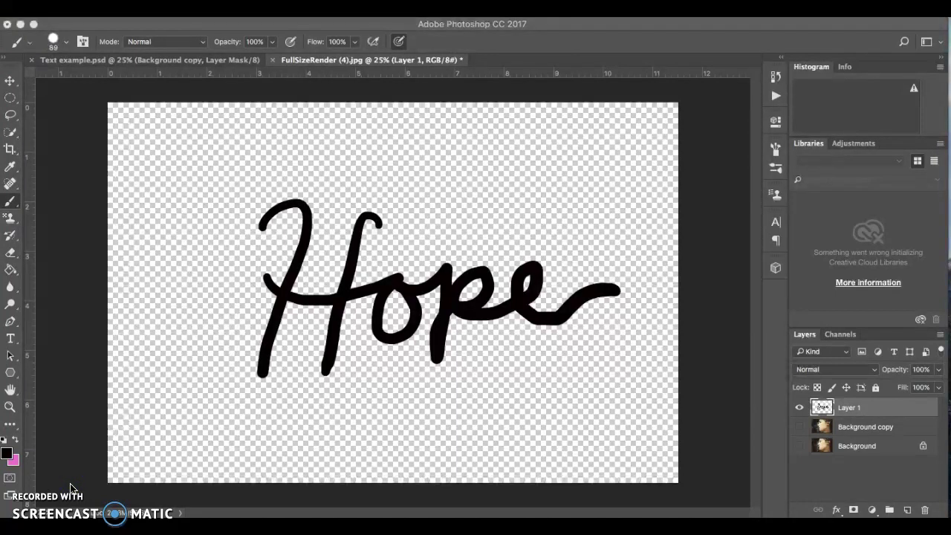
{"action": "left_click", "coordinate": [177, 29]}
{"action": "left_click", "coordinate": [148, 9]}
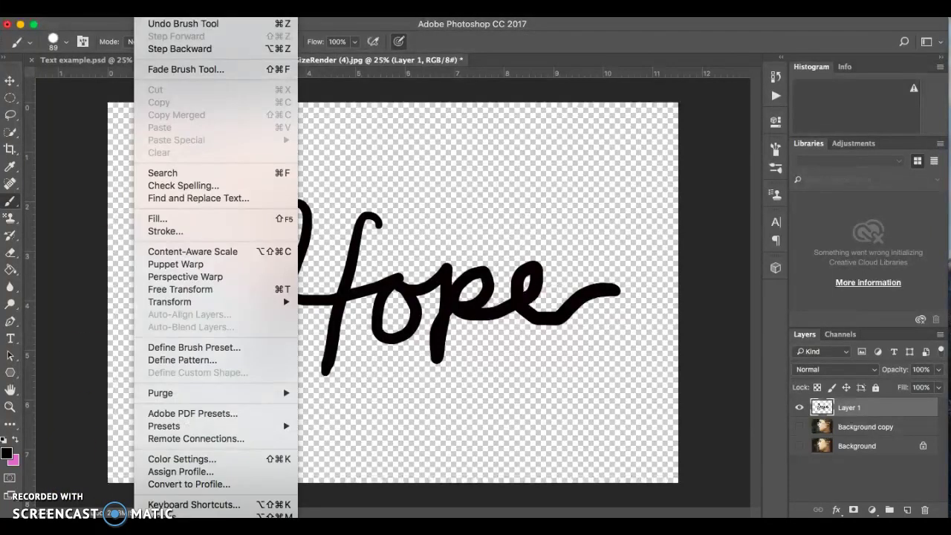
{"action": "left_click", "coordinate": [229, 347]}
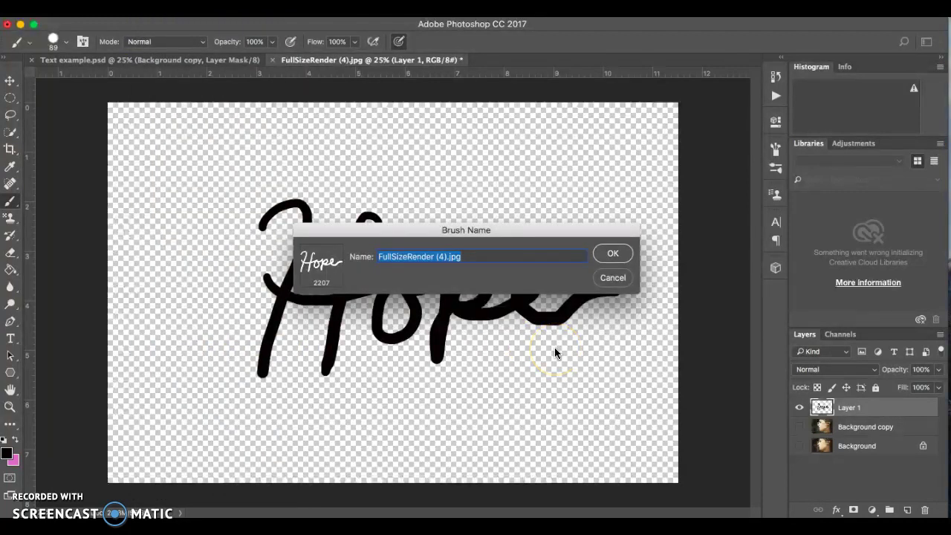
{"action": "type", "text": "Hope"}
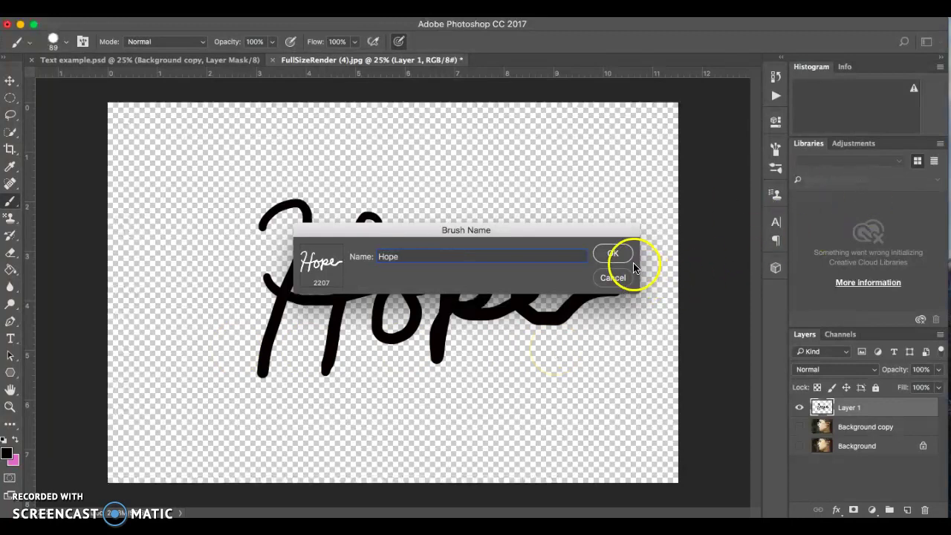
{"action": "left_click", "coordinate": [615, 255]}
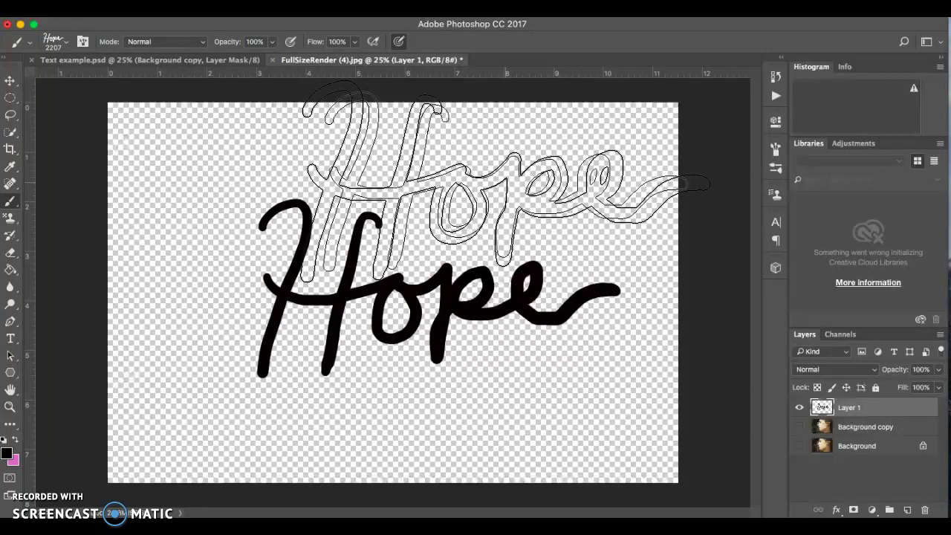
- Stamp the Hope brush once at 2207 px above the handwritten word, and reduce the brush size to 201 px
{"action": "left_click", "coordinate": [506, 180]}
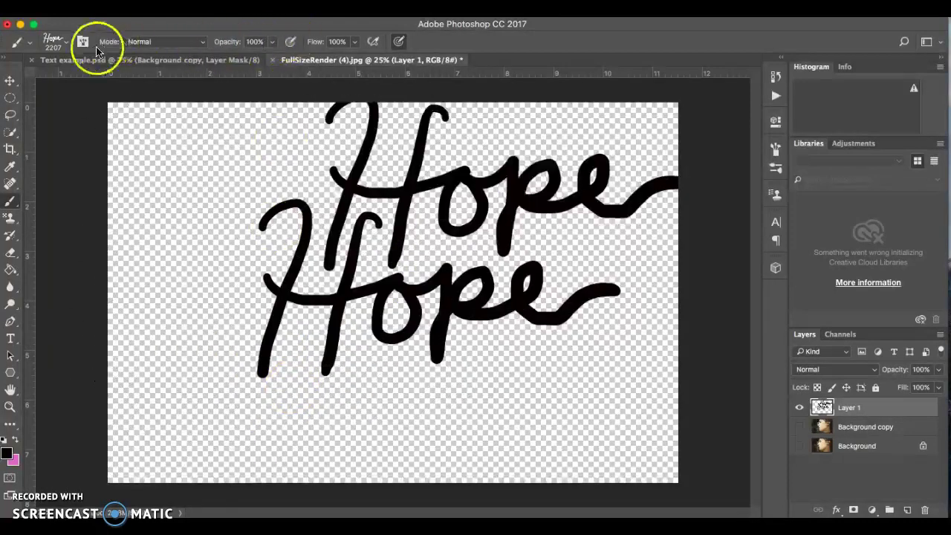
{"action": "left_click", "coordinate": [31, 47]}
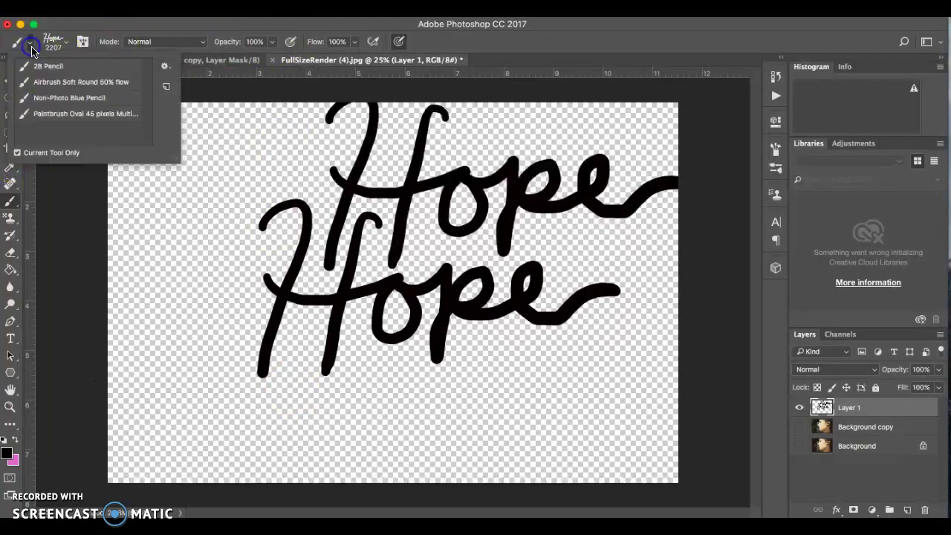
{"action": "left_click", "coordinate": [82, 41]}
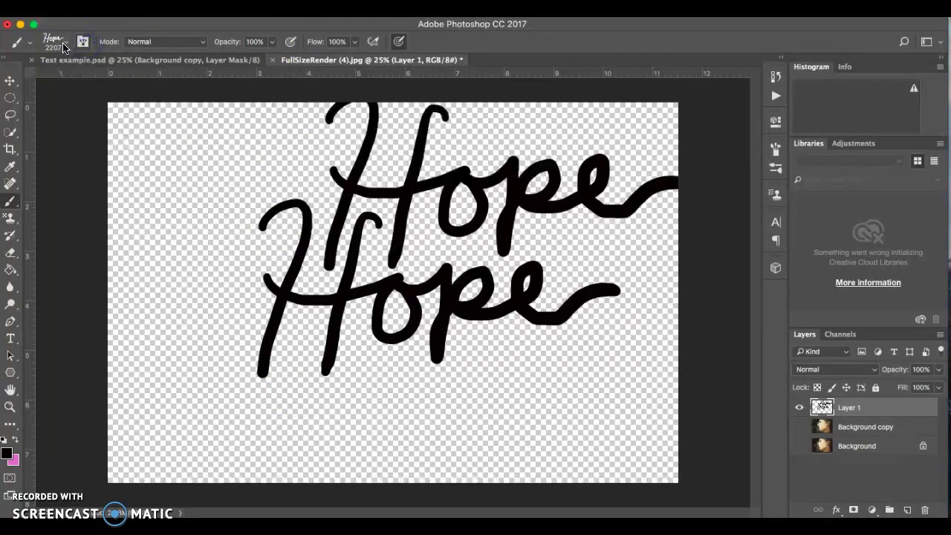
{"action": "left_click", "coordinate": [64, 46]}
{"action": "left_click", "coordinate": [65, 49]}
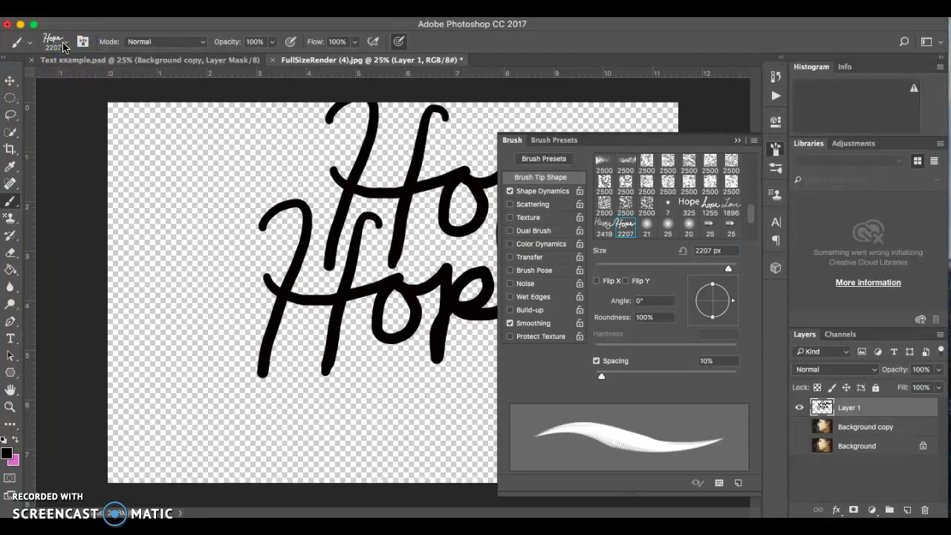
{"action": "left_click", "coordinate": [65, 46]}
{"action": "left_click", "coordinate": [108, 81]}
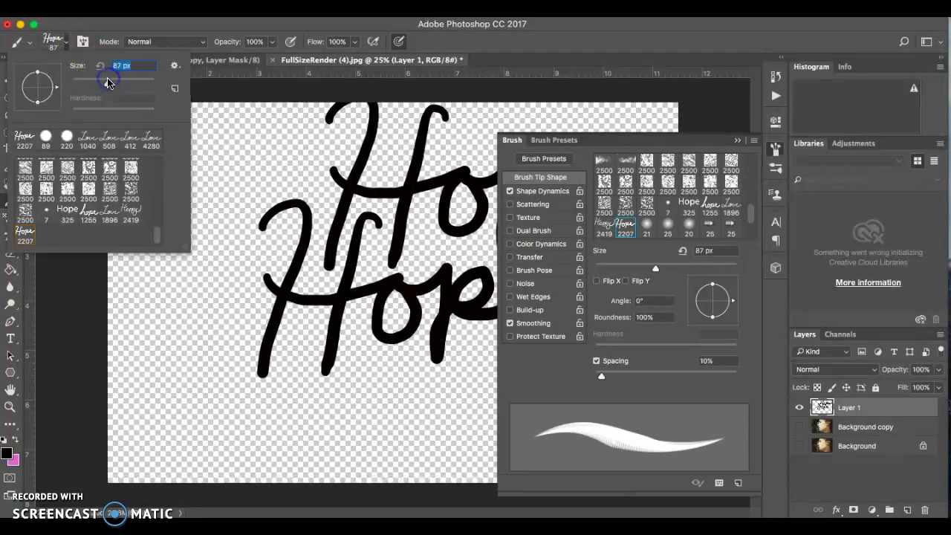
{"action": "left_click", "coordinate": [134, 84]}
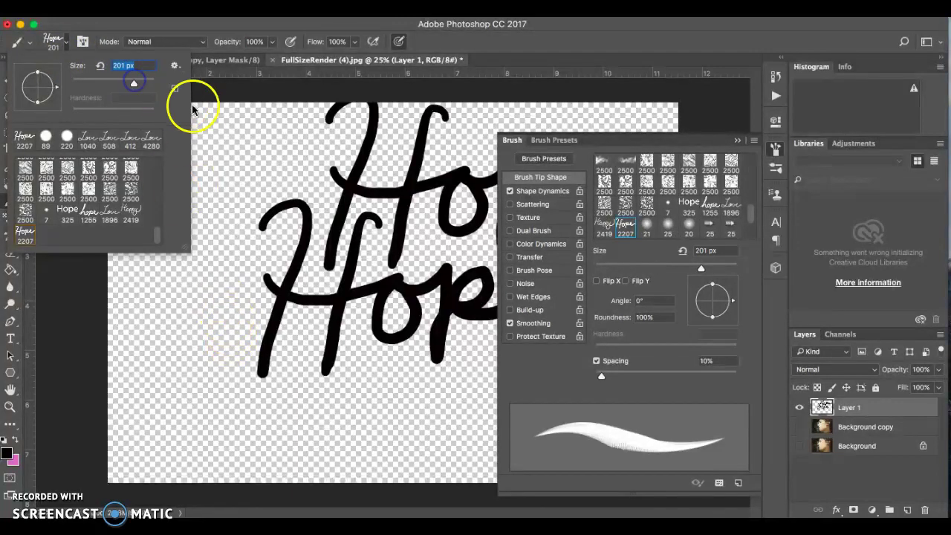
- Stamp nine small copies of the Hope brush at 201 px, scattered around the large words across the canvas
{"action": "left_click", "coordinate": [258, 148]}
{"action": "left_click", "coordinate": [296, 175]}
{"action": "left_click", "coordinate": [262, 259]}
{"action": "left_click", "coordinate": [311, 277]}
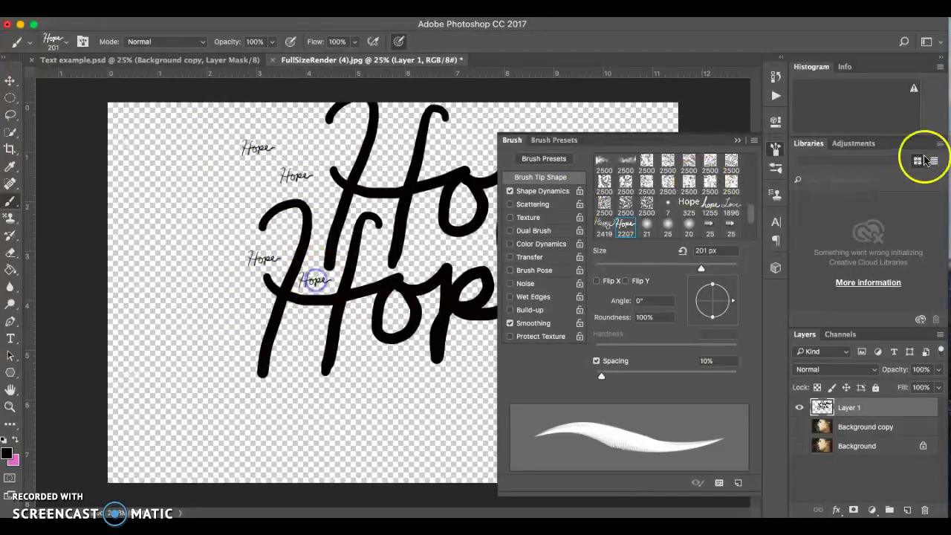
{"action": "left_click", "coordinate": [738, 140]}
{"action": "left_click", "coordinate": [491, 139]}
{"action": "left_click", "coordinate": [578, 251]}
{"action": "left_click", "coordinate": [521, 353]}
{"action": "left_click", "coordinate": [646, 339]}
{"action": "left_click", "coordinate": [382, 371]}
{"action": "left_click", "coordinate": [305, 448]}
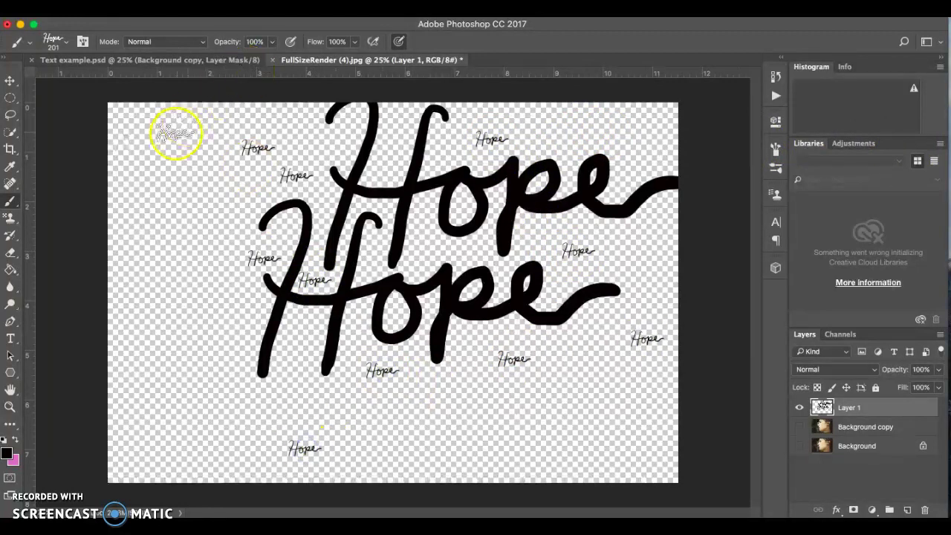
- Enlarge the Hope brush to 428 px and stamp three copies, two below the large words and one above them
{"action": "left_click", "coordinate": [67, 42]}
{"action": "left_click_drag", "start_coordinate": [135, 79], "coordinate": [144, 79]}
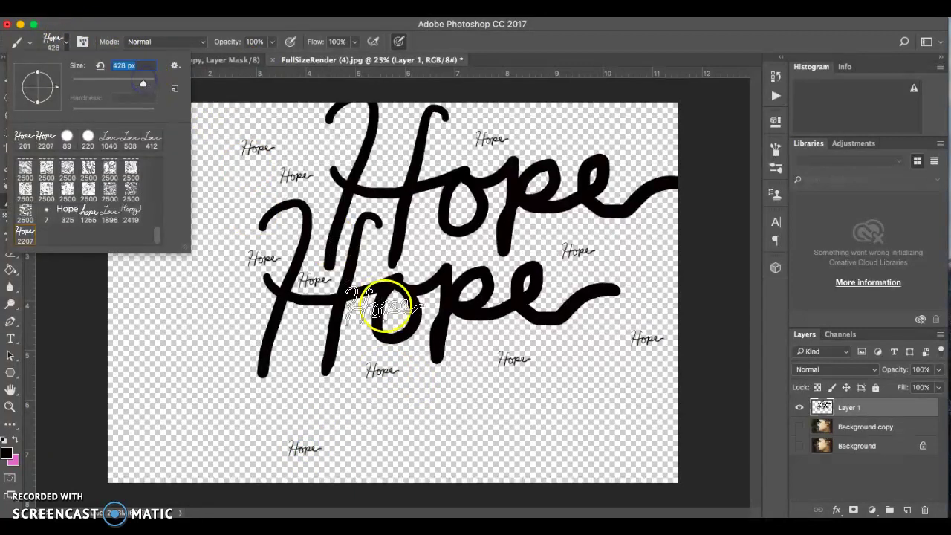
{"action": "left_click", "coordinate": [449, 420]}
{"action": "left_click", "coordinate": [239, 391]}
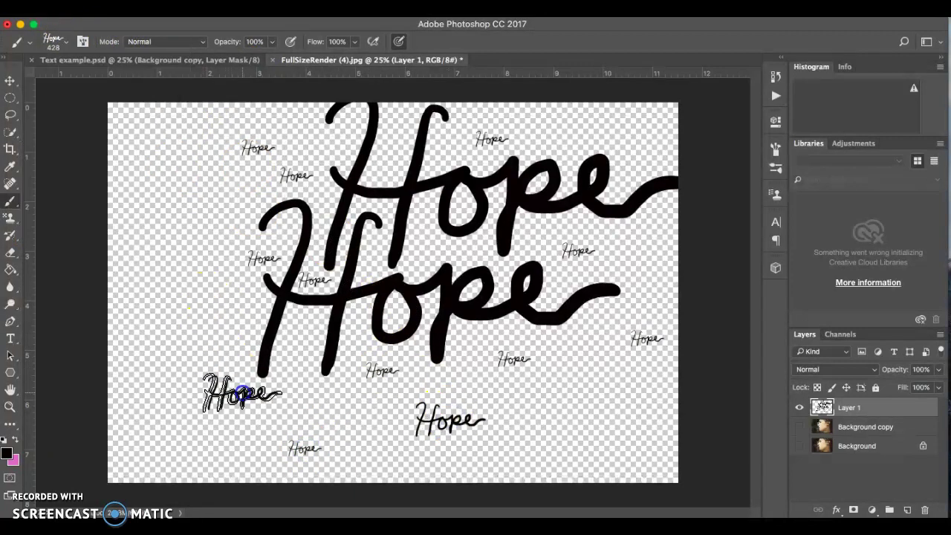
{"action": "left_click", "coordinate": [566, 143]}
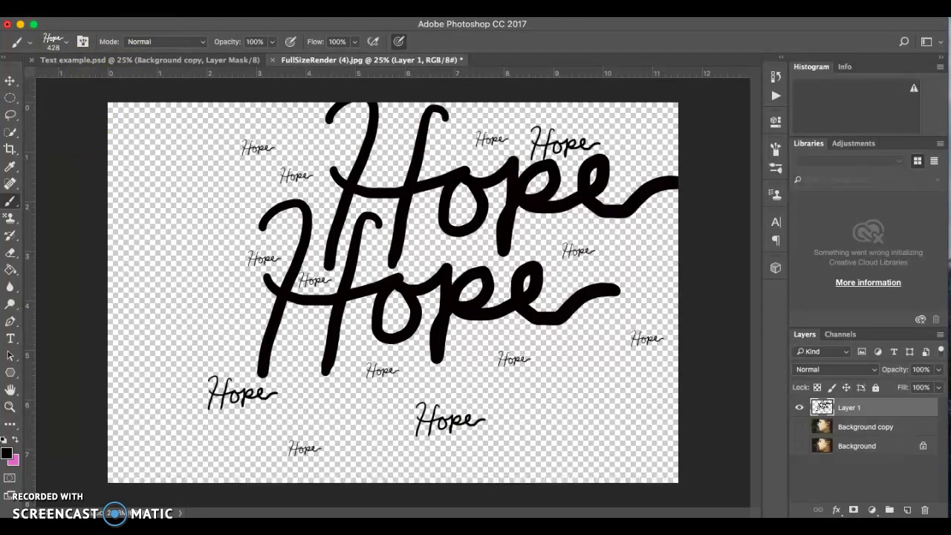
- Define the whole arrangement of large and small words as another brush preset named "Hope"
{"action": "left_click", "coordinate": [149, 8]}
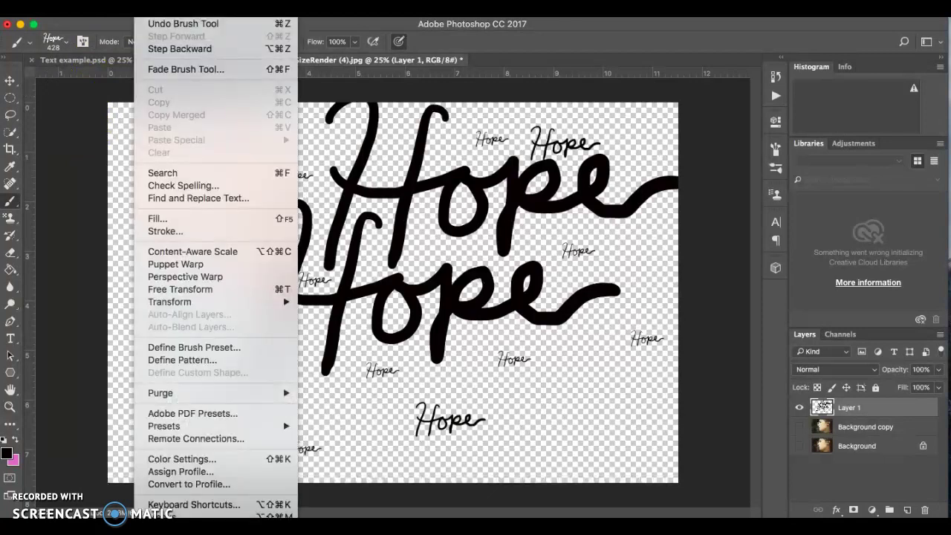
{"action": "left_click", "coordinate": [182, 349]}
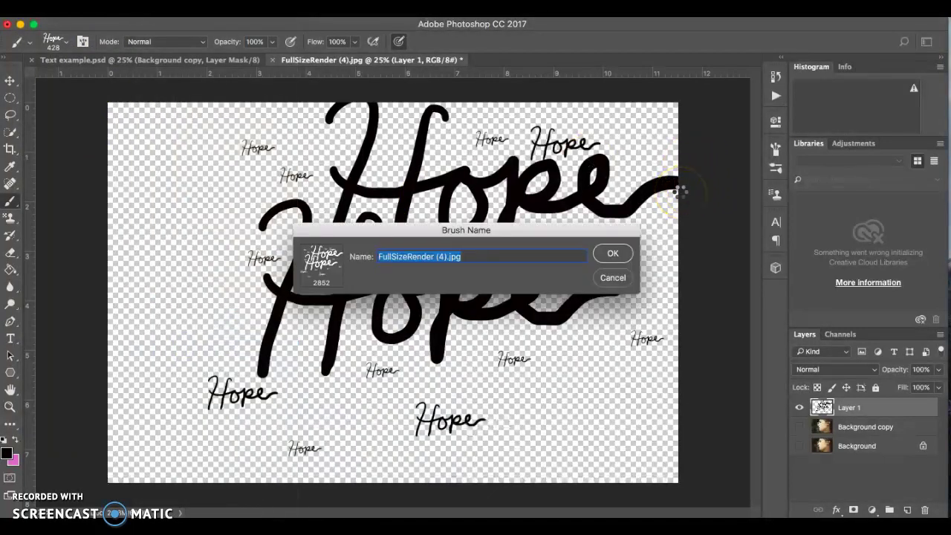
{"action": "key", "text": "BackSpace"}
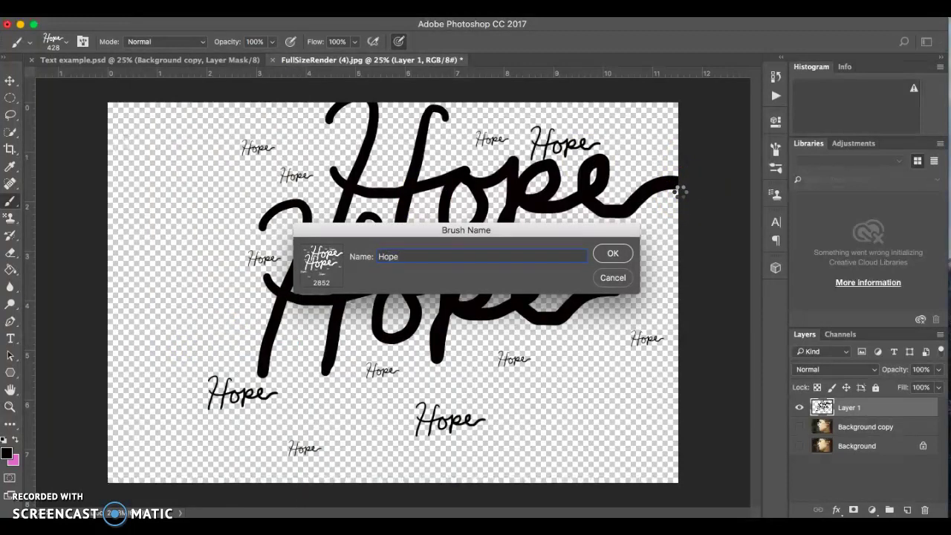
{"action": "left_click", "coordinate": [611, 254]}
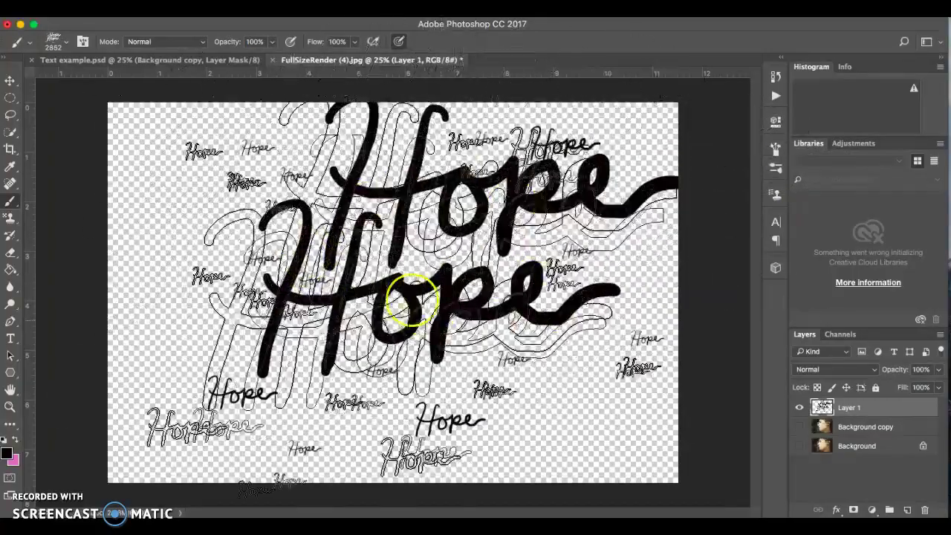
- Stamp the multi-word Hope brush at 2852 px four times in different areas of the canvas
{"action": "left_click", "coordinate": [359, 266]}
{"action": "left_click", "coordinate": [496, 367]}
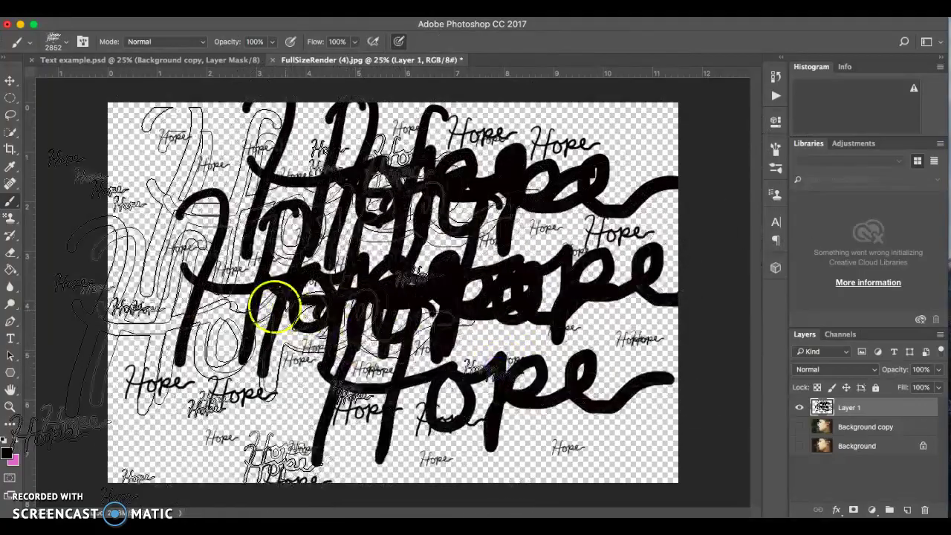
{"action": "left_click", "coordinate": [257, 269]}
{"action": "left_click", "coordinate": [647, 174]}
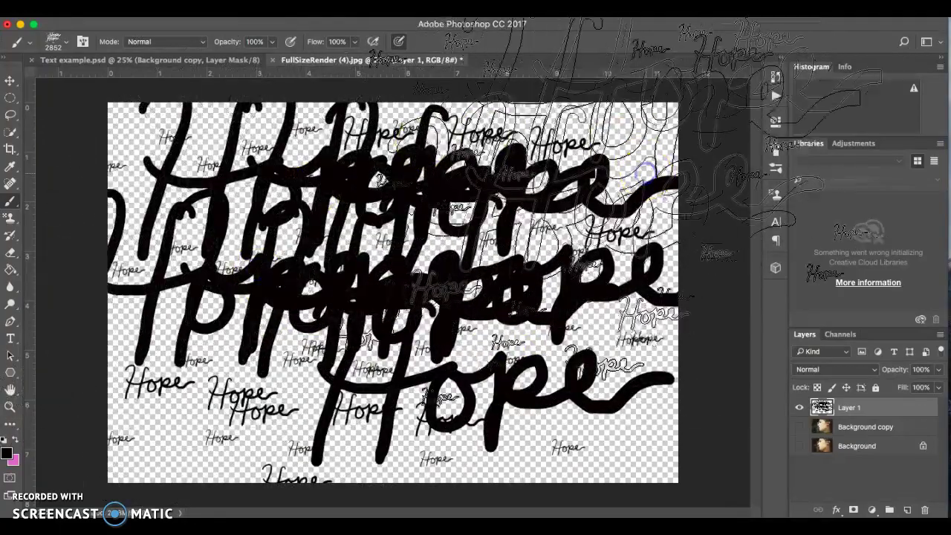
- Undo the last three stamps of the multi-word brush and reapply one over the lower-right area of the canvas
{"action": "key", "text": "alt+super+z"}
{"action": "key", "text": "alt+super+z"}
{"action": "key", "text": "alt+super+z"}
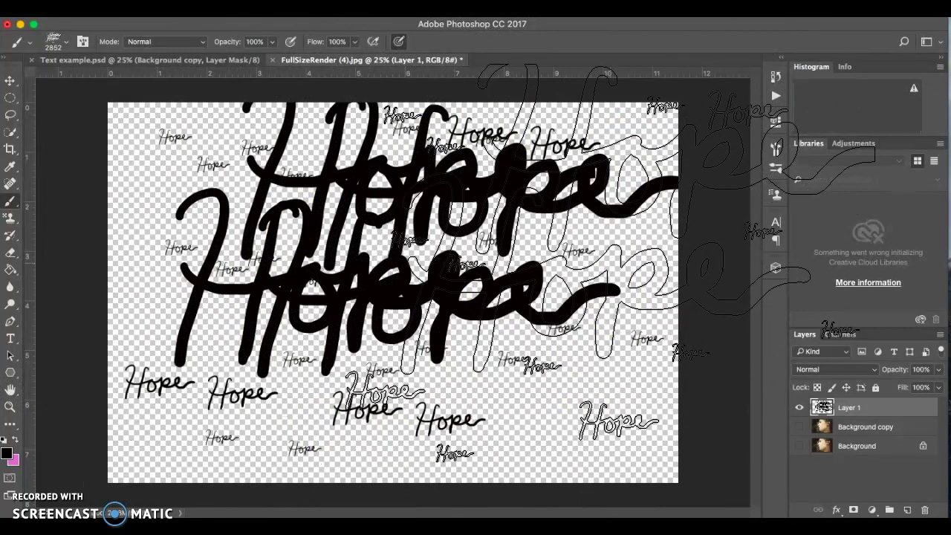
{"action": "key", "text": "shift+super+z"}
{"action": "key", "text": "shift+super+z"}
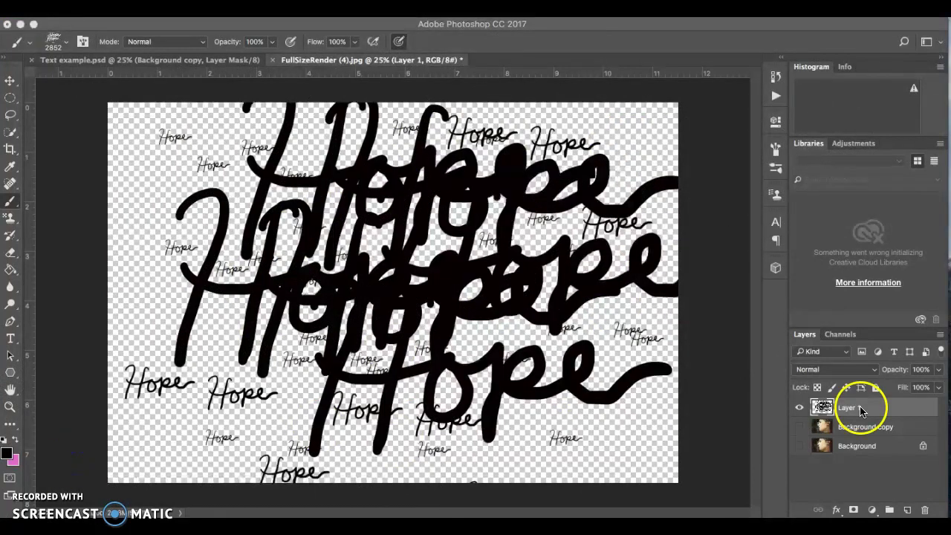
- Delete the layer holding the Hope words and add a new empty layer in its place
{"action": "right_click", "coordinate": [864, 422]}
{"action": "left_click", "coordinate": [876, 410]}
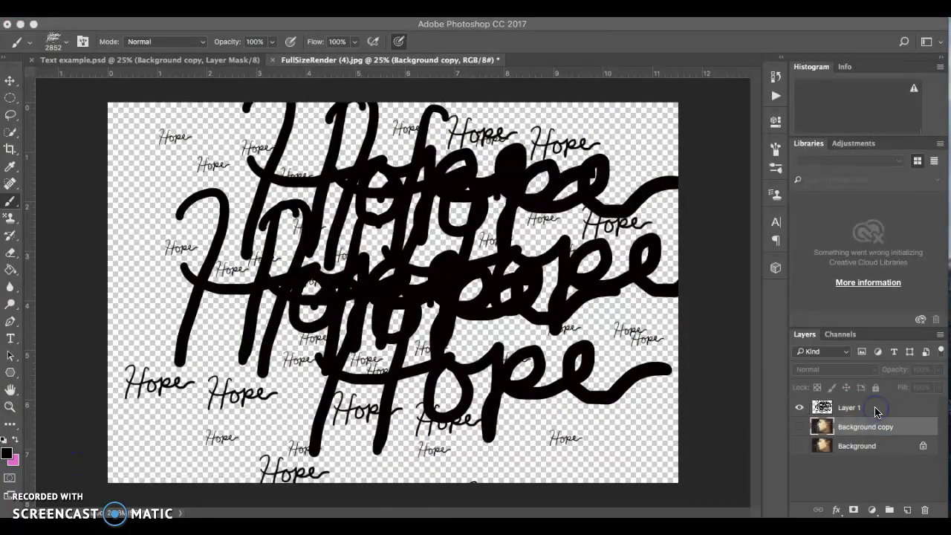
{"action": "left_click", "coordinate": [865, 408]}
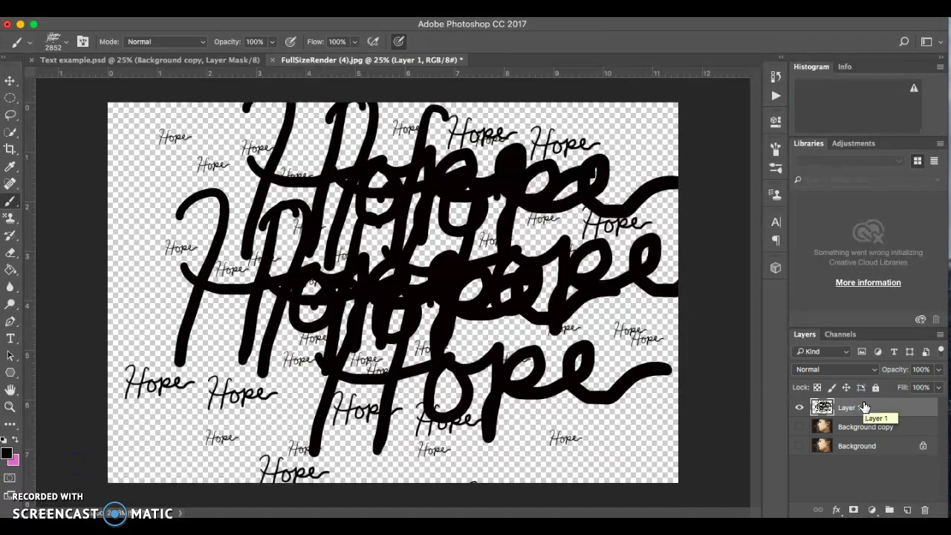
{"action": "left_click", "coordinate": [926, 510]}
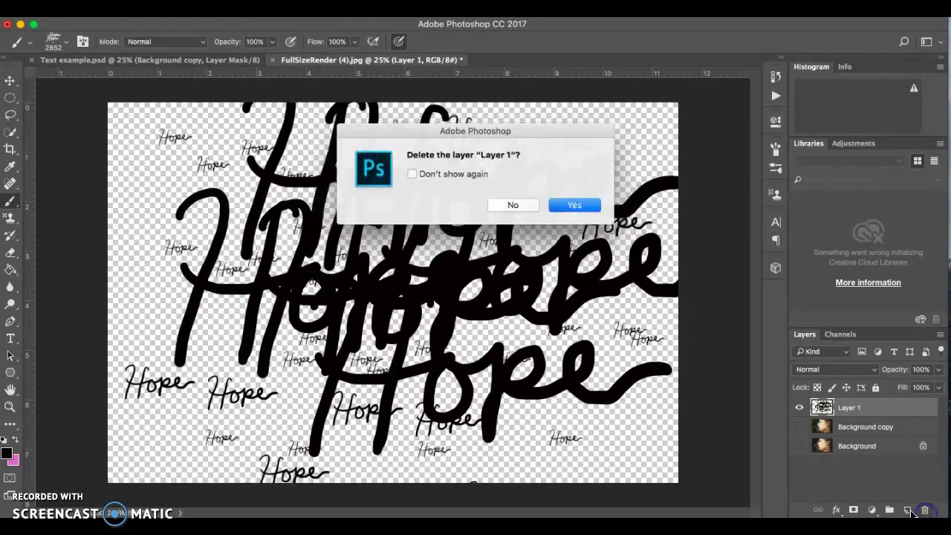
{"action": "left_click", "coordinate": [572, 205]}
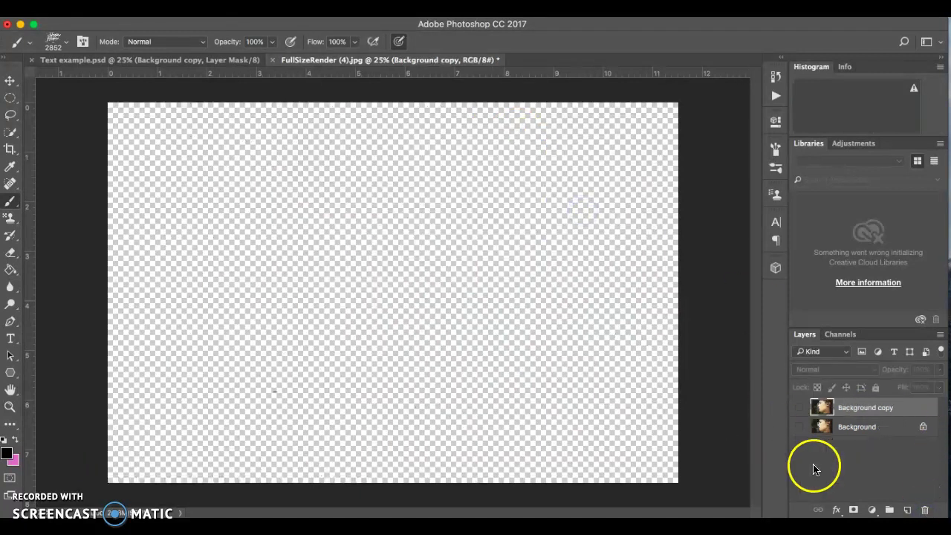
{"action": "left_click", "coordinate": [908, 510]}
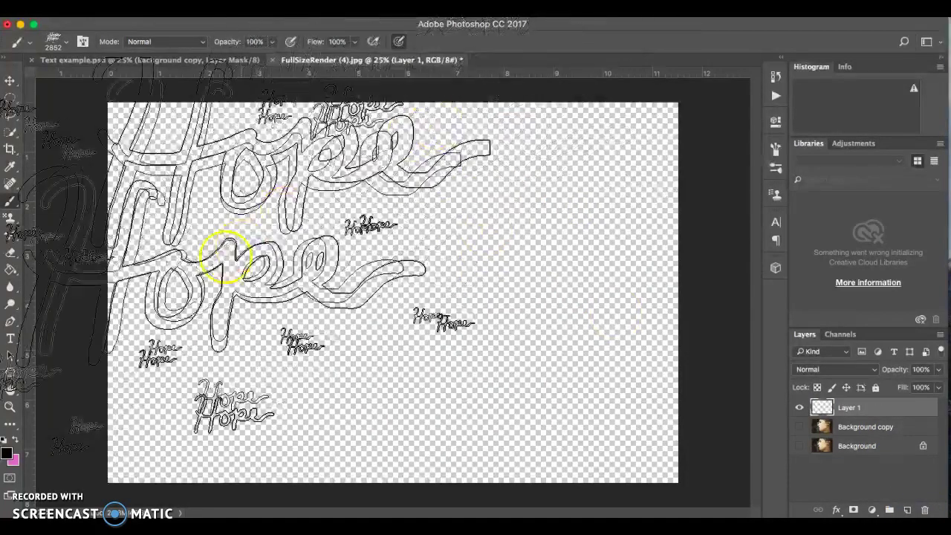
- Handwrite the word "Happy" across the middle of the empty layer with the hard round 89 px brush in black
{"action": "mouse_move", "coordinate": [171, 149]}
{"action": "left_mouse_down"}
{"action": "mouse_move", "coordinate": [233, 213]}
{"action": "mouse_move", "coordinate": [382, 297]}
{"action": "mouse_move", "coordinate": [407, 286]}
{"action": "left_mouse_up"}
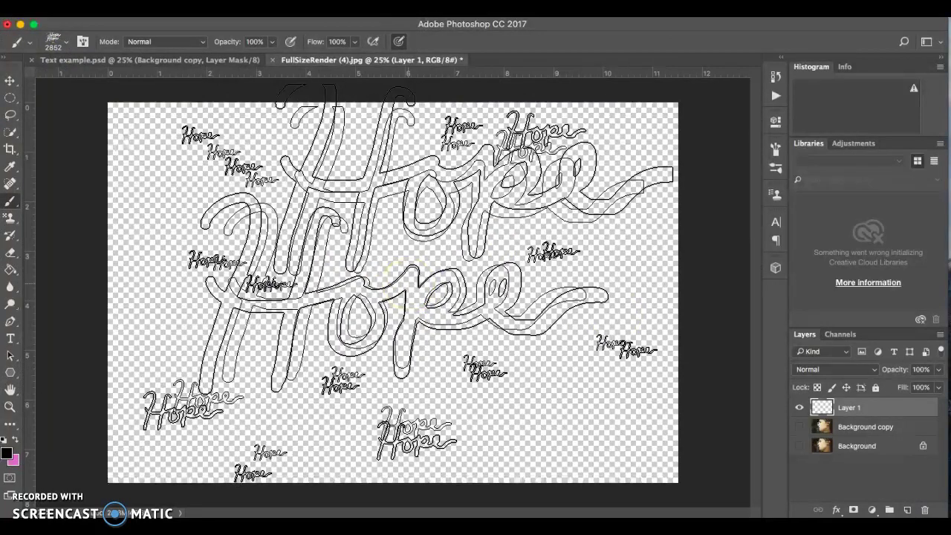
{"action": "key", "text": "ctrl+z"}
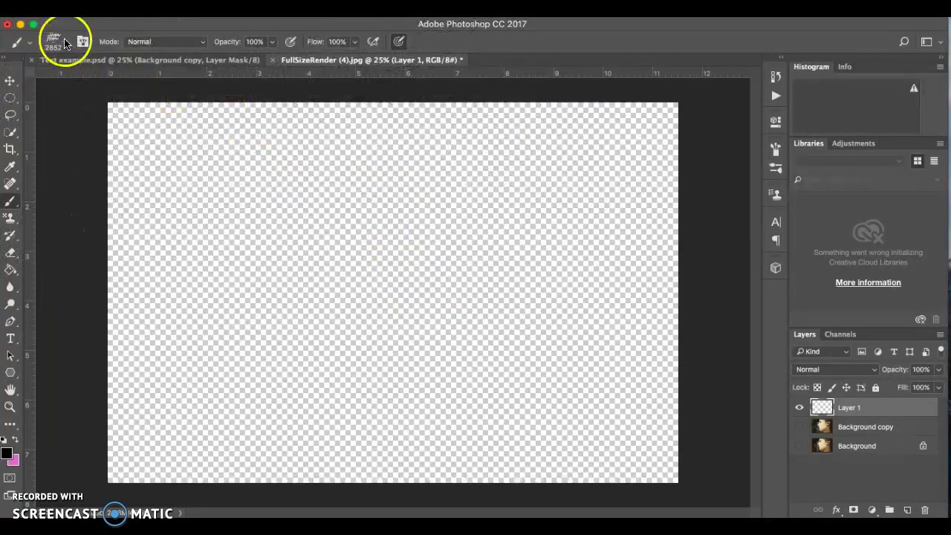
{"action": "left_click", "coordinate": [66, 42]}
{"action": "left_click", "coordinate": [110, 138]}
{"action": "left_click", "coordinate": [343, 222]}
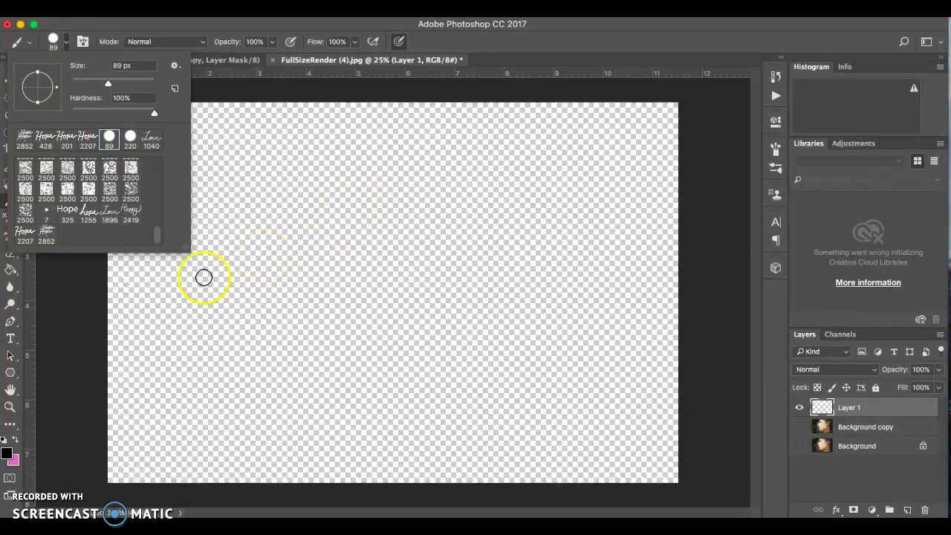
{"action": "mouse_move", "coordinate": [216, 259]}
{"action": "left_mouse_down"}
{"action": "mouse_move", "coordinate": [241, 231]}
{"action": "mouse_move", "coordinate": [251, 276]}
{"action": "mouse_move", "coordinate": [231, 373]}
{"action": "left_mouse_up"}
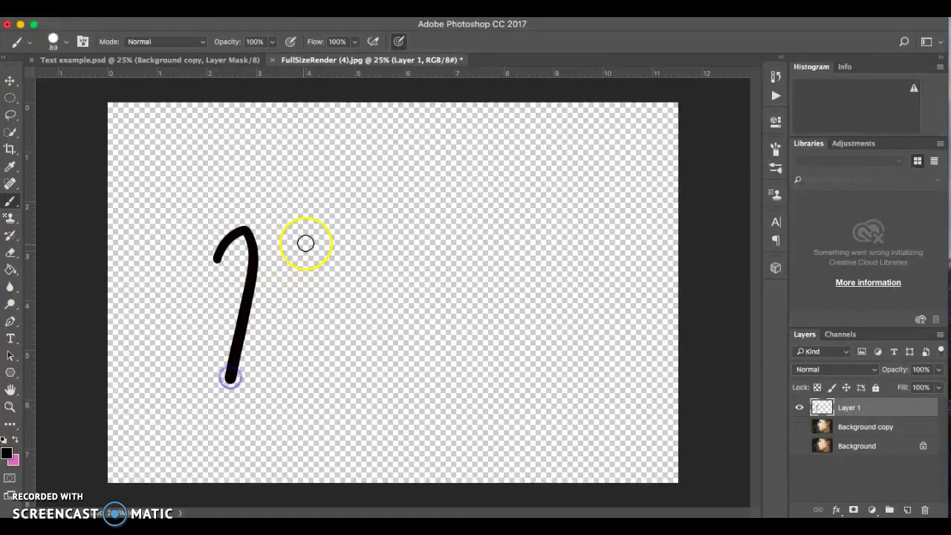
{"action": "left_click_drag", "start_coordinate": [304, 246], "coordinate": [274, 355]}
{"action": "left_click_drag", "start_coordinate": [246, 310], "coordinate": [325, 284]}
{"action": "mouse_move", "coordinate": [298, 335]}
{"action": "left_mouse_down"}
{"action": "mouse_move", "coordinate": [350, 329]}
{"action": "mouse_move", "coordinate": [380, 287]}
{"action": "mouse_move", "coordinate": [414, 302]}
{"action": "mouse_move", "coordinate": [472, 284]}
{"action": "mouse_move", "coordinate": [512, 355]}
{"action": "mouse_move", "coordinate": [483, 374]}
{"action": "mouse_move", "coordinate": [581, 254]}
{"action": "left_mouse_up"}
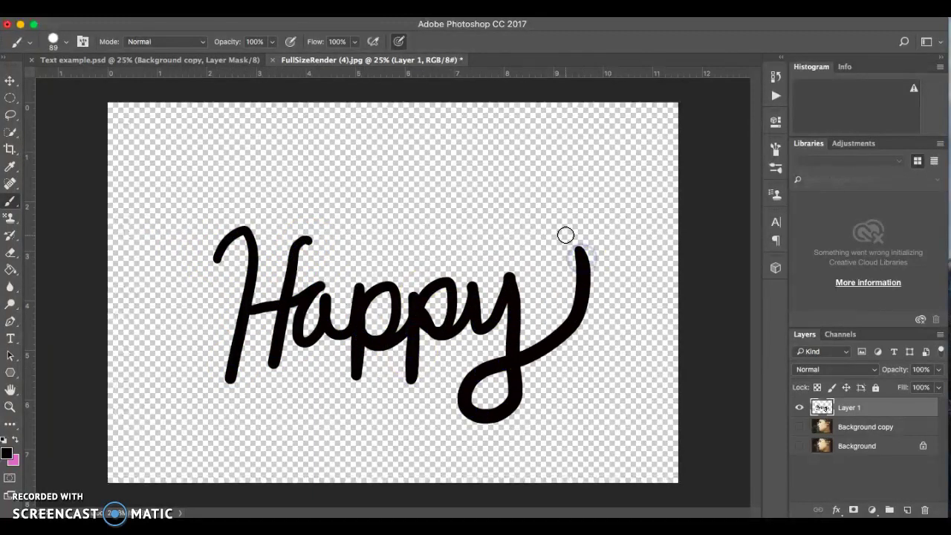
- Define the handwritten word as a brush preset named "Happy"
{"action": "left_click", "coordinate": [227, 66]}
{"action": "left_click", "coordinate": [148, 10]}
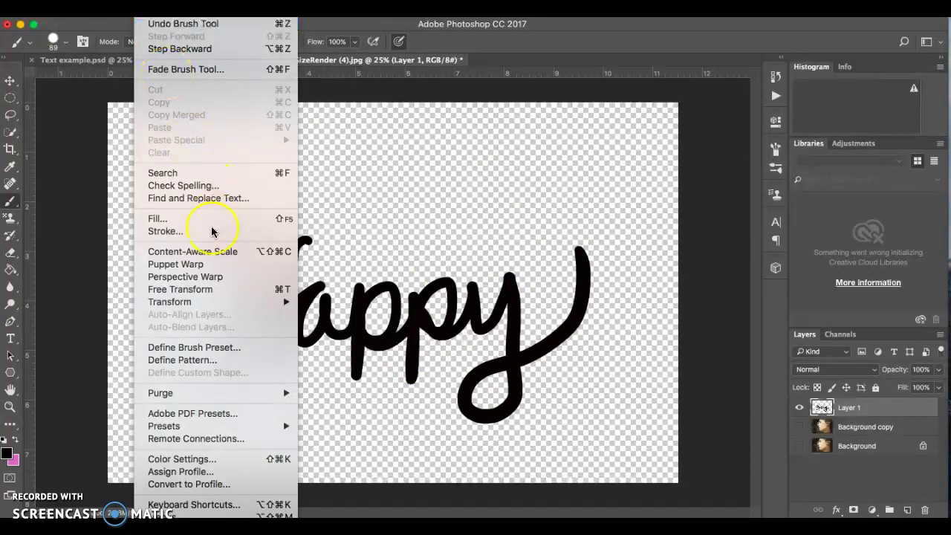
{"action": "left_click", "coordinate": [169, 348]}
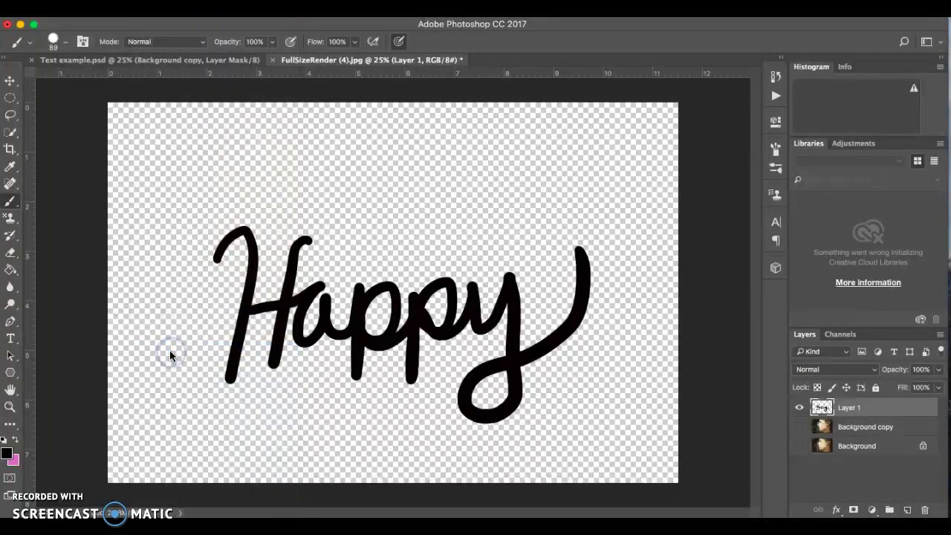
{"action": "type", "text": "H"}
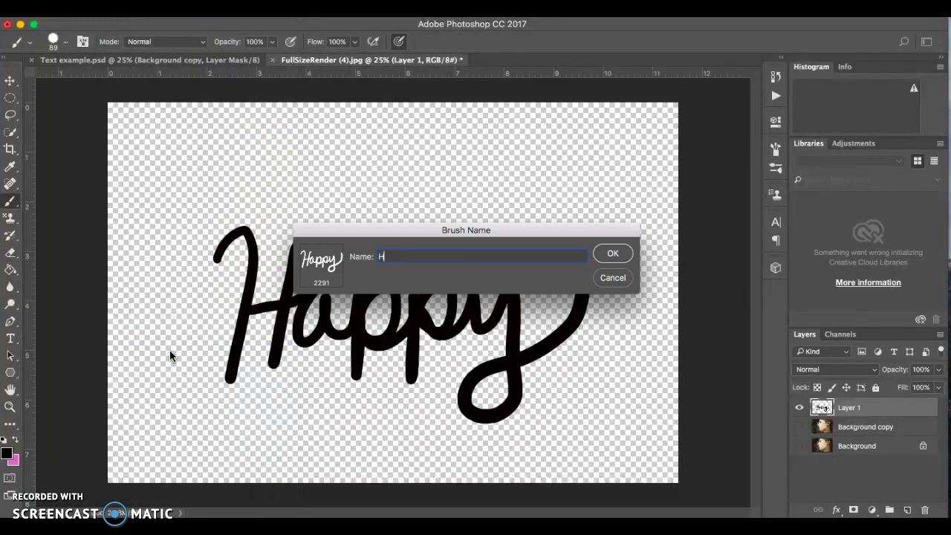
{"action": "type", "text": "appy"}
{"action": "left_click", "coordinate": [613, 253]}
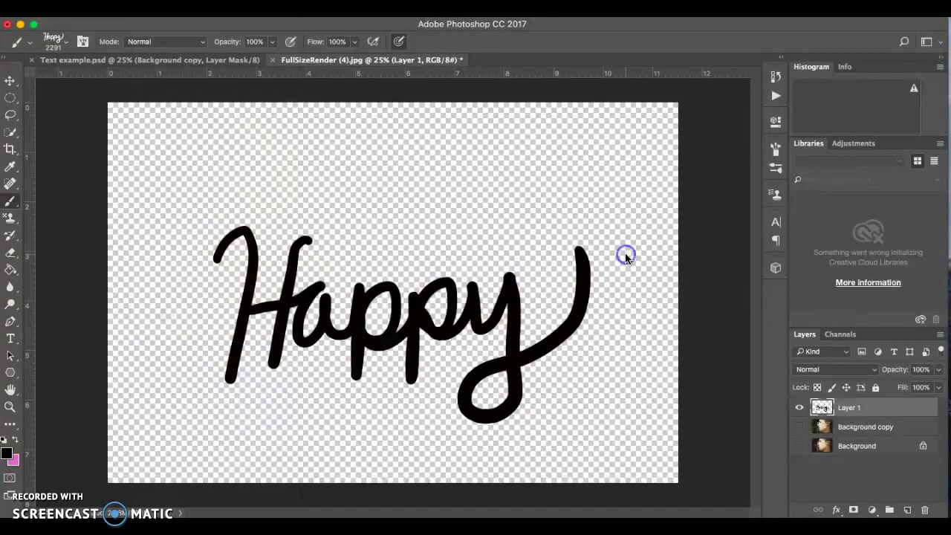
- Stamp one 2291 px Happy copy above the handwritten word and five small copies at 236 px around the large words
{"action": "left_click", "coordinate": [329, 185]}
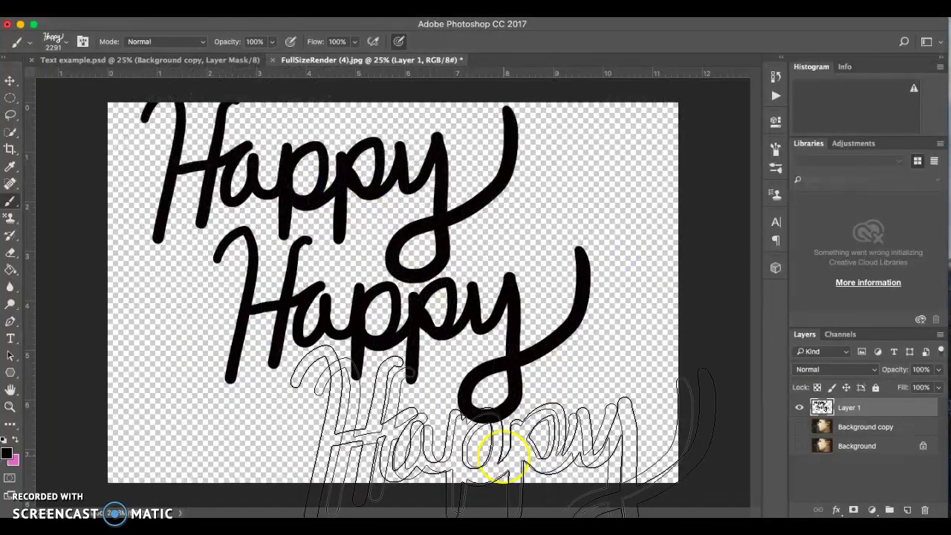
{"action": "left_click", "coordinate": [68, 44]}
{"action": "left_click", "coordinate": [135, 82]}
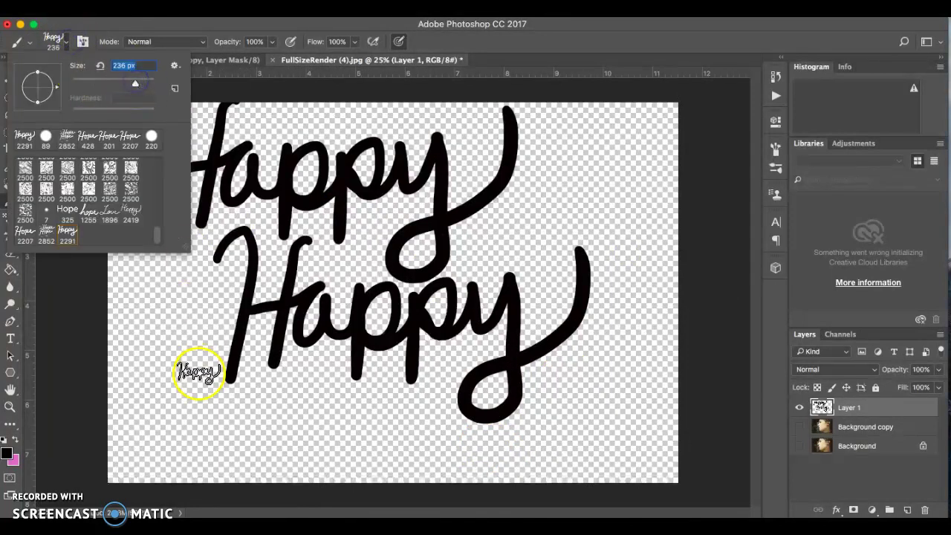
{"action": "left_click", "coordinate": [204, 389]}
{"action": "left_click", "coordinate": [527, 235]}
{"action": "left_click", "coordinate": [460, 128]}
{"action": "left_click", "coordinate": [366, 238]}
{"action": "left_click", "coordinate": [184, 272]}
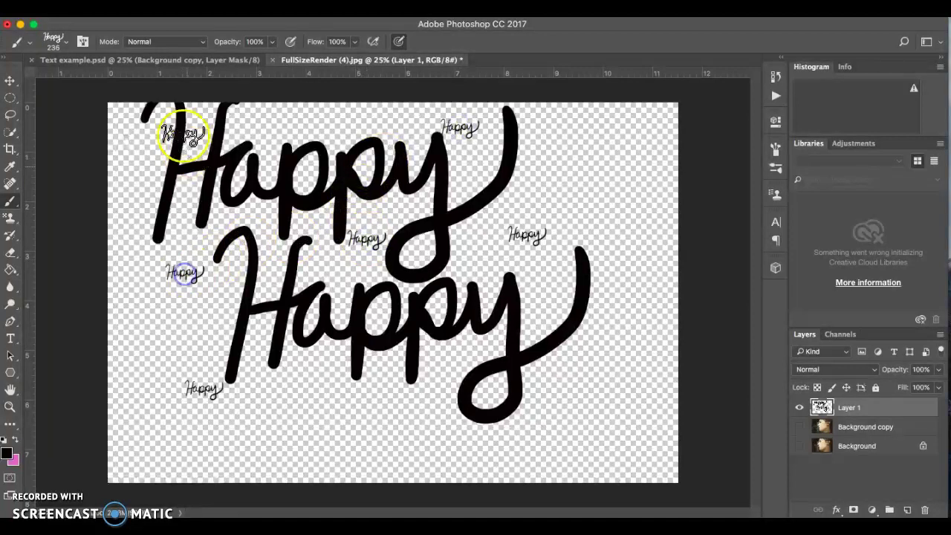
- Set the Happy brush to 460 px and 55% opacity and stamp ten faint copies around and between the large words
{"action": "left_click", "coordinate": [67, 42]}
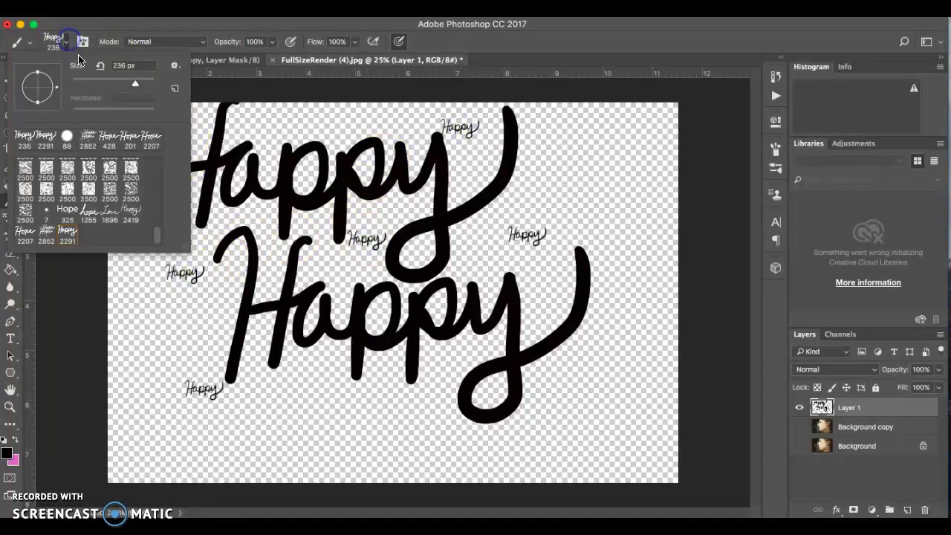
{"action": "left_click", "coordinate": [269, 45]}
{"action": "left_click_drag", "start_coordinate": [255, 58], "coordinate": [242, 58]}
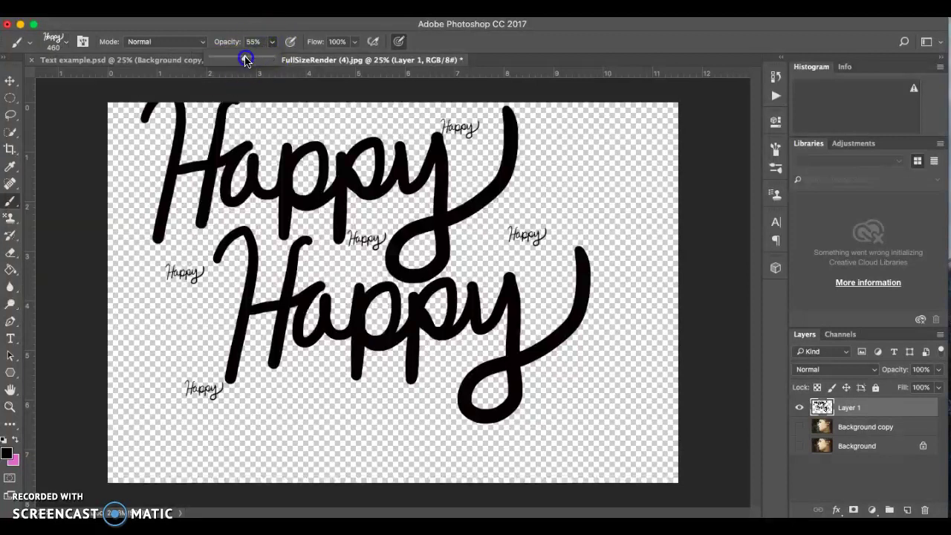
{"action": "left_click", "coordinate": [307, 404]}
{"action": "left_click", "coordinate": [338, 260]}
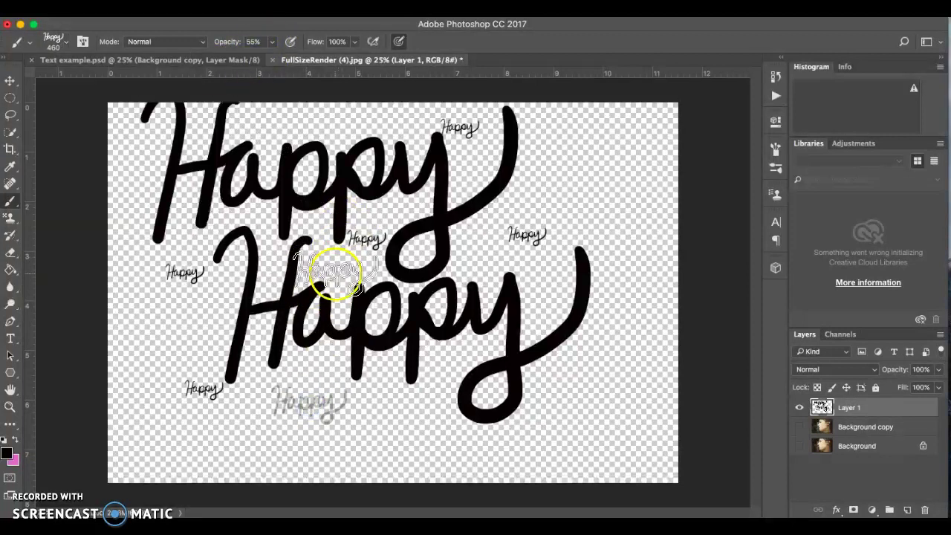
{"action": "left_click", "coordinate": [305, 125]}
{"action": "left_click", "coordinate": [195, 236]}
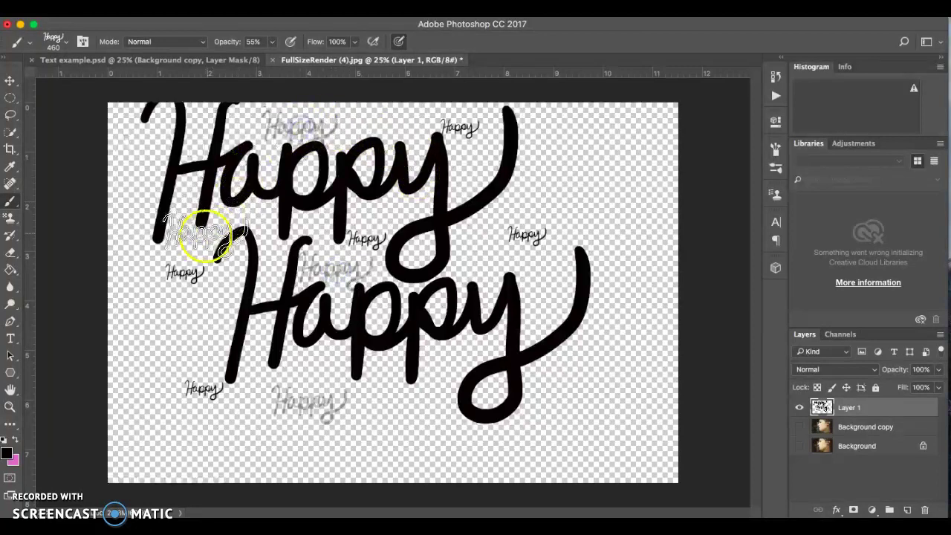
{"action": "left_click", "coordinate": [478, 191]}
{"action": "left_click", "coordinate": [400, 210]}
{"action": "left_click", "coordinate": [538, 291]}
{"action": "left_click", "coordinate": [493, 260]}
{"action": "left_click", "coordinate": [484, 353]}
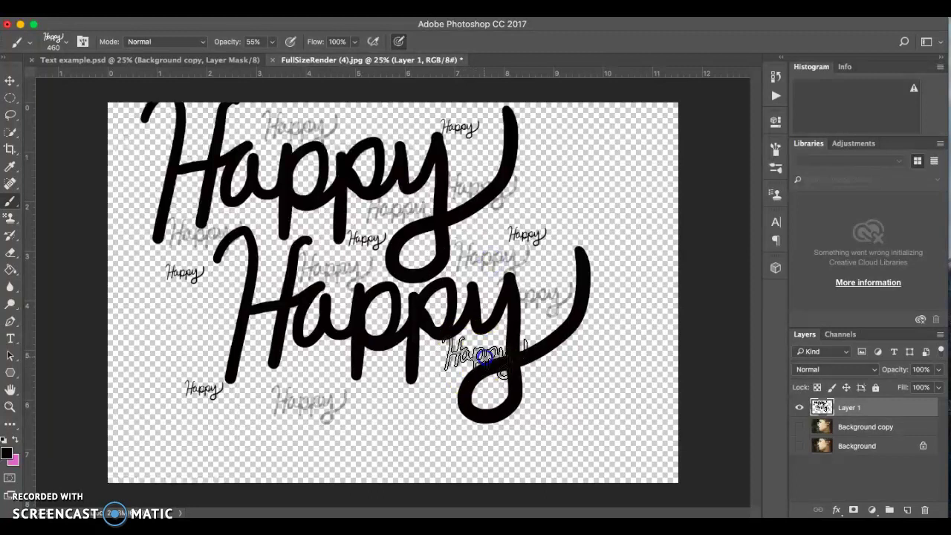
{"action": "left_click", "coordinate": [413, 355]}
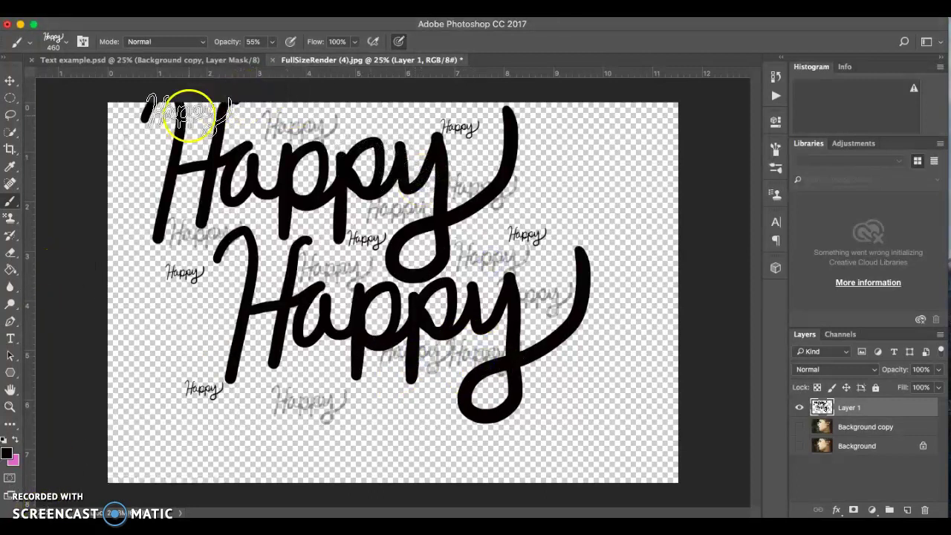
- Define the whole arrangement of Happy words as a brush preset named "Happy2" and look it up among the brush presets
{"action": "left_click", "coordinate": [149, 9]}
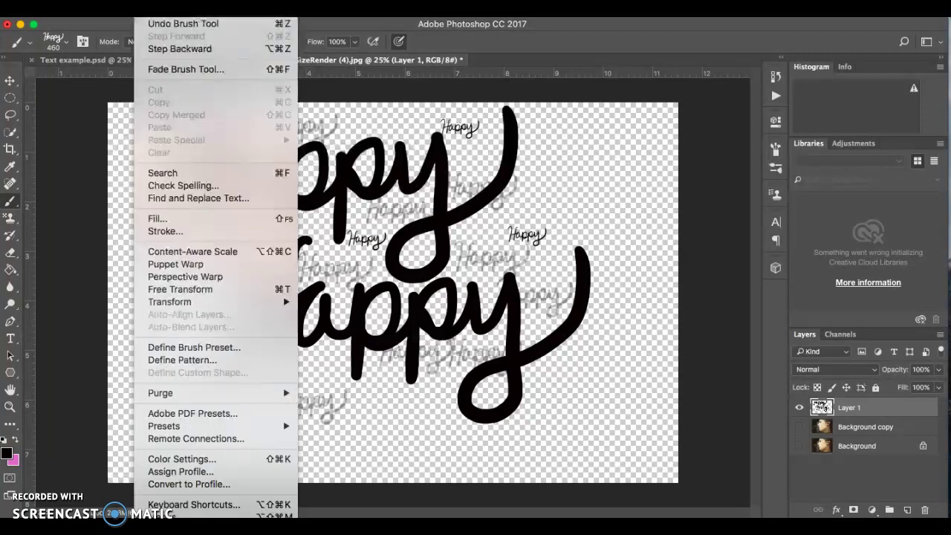
{"action": "left_click", "coordinate": [167, 348]}
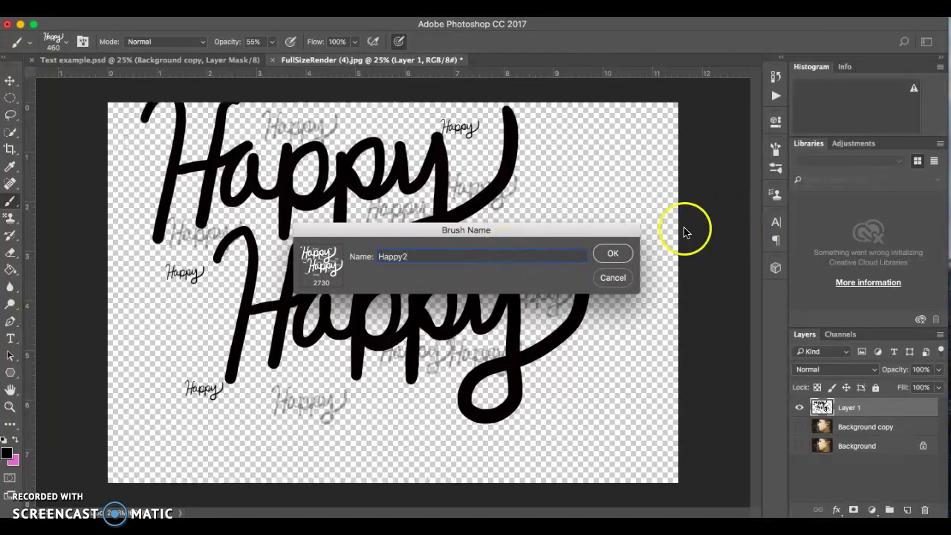
{"action": "left_click", "coordinate": [614, 253]}
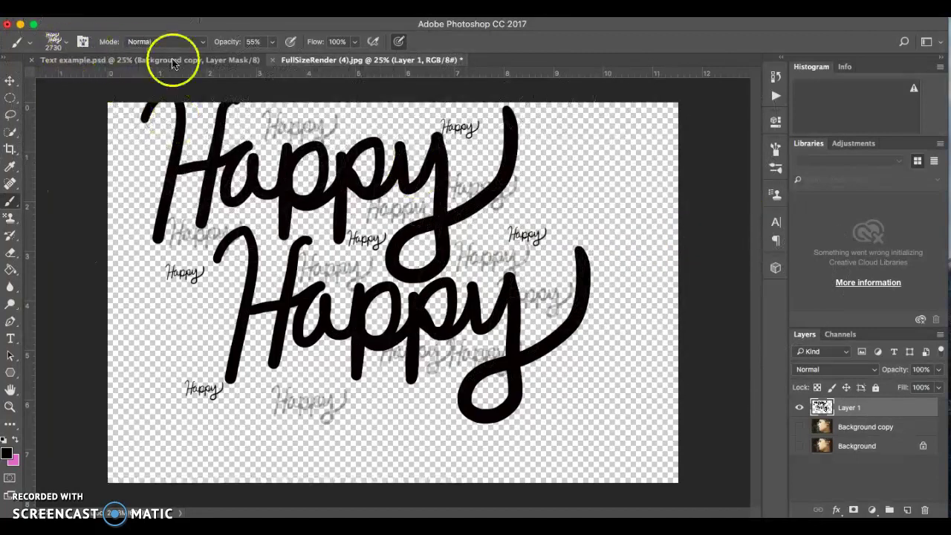
{"action": "left_click", "coordinate": [65, 44]}
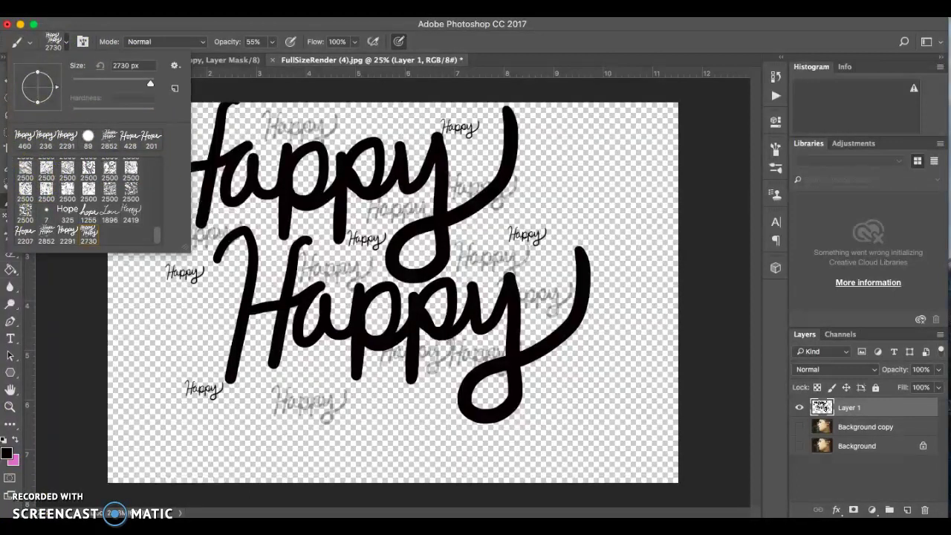
{"action": "left_click", "coordinate": [39, 482]}
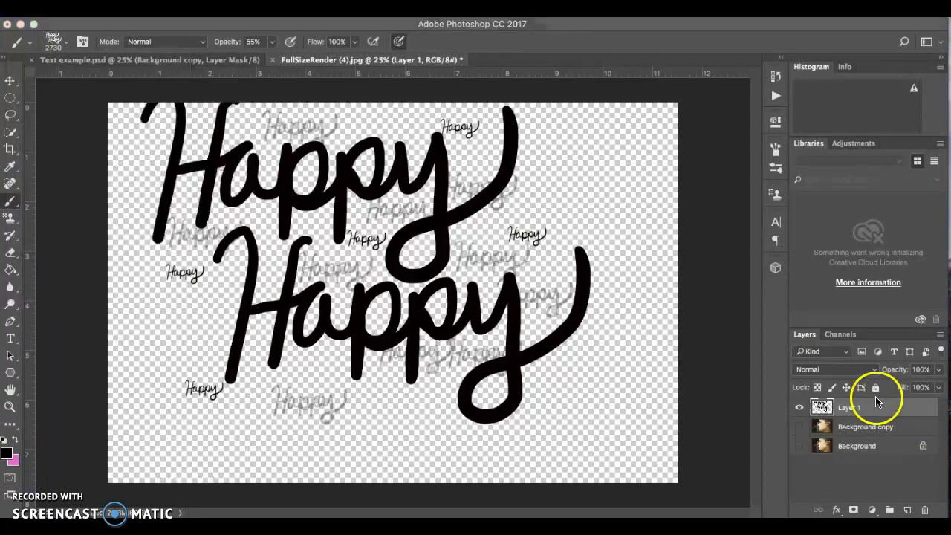
- Delete the layer with the Happy words and make the Background copy and Background photo layers visible
{"action": "left_click", "coordinate": [926, 510]}
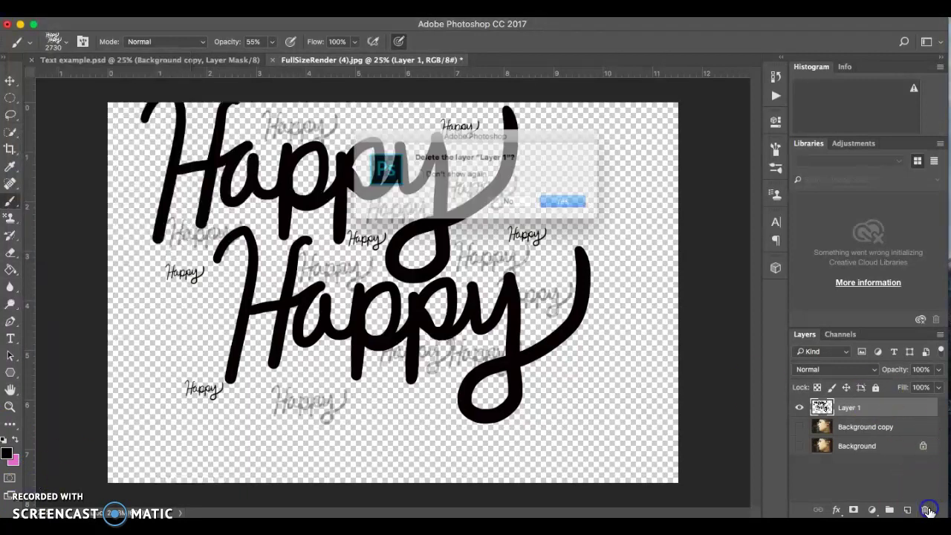
{"action": "left_click", "coordinate": [566, 210]}
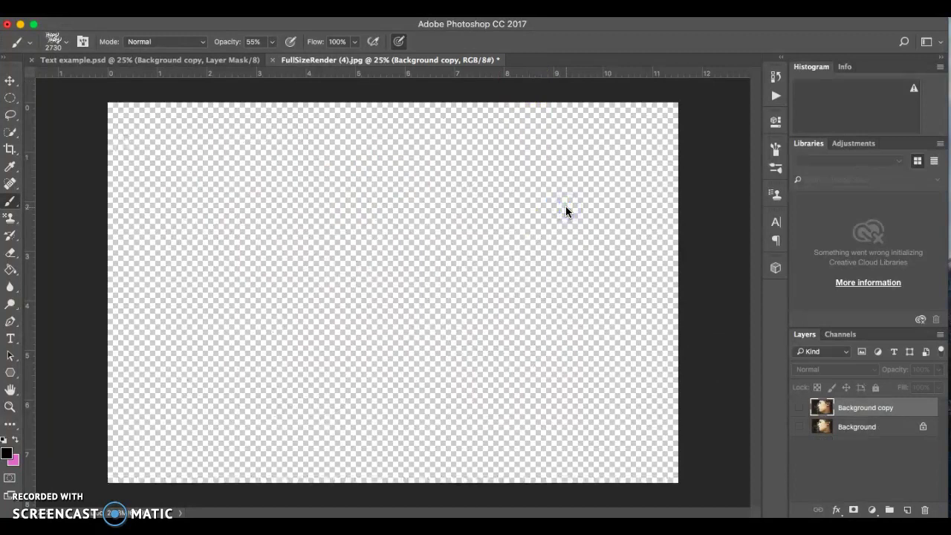
{"action": "left_click", "coordinate": [799, 409]}
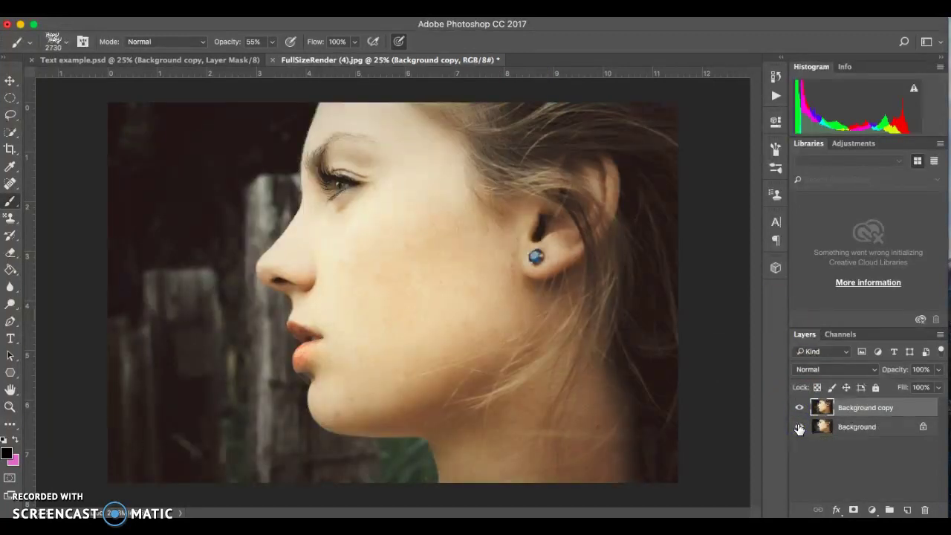
- Create a new layer filled with solid black and place it between the Background copy and Background layers
{"action": "left_click", "coordinate": [908, 510]}
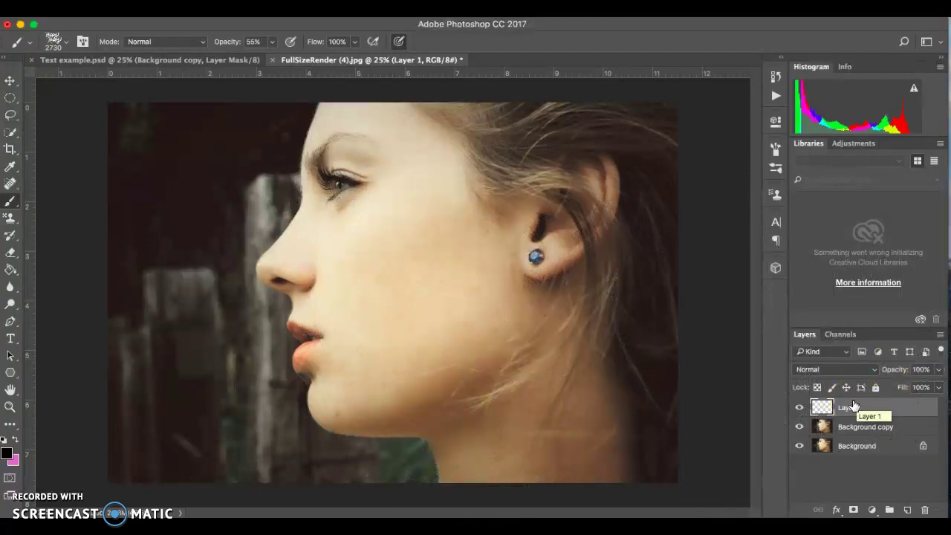
{"action": "left_click", "coordinate": [11, 270]}
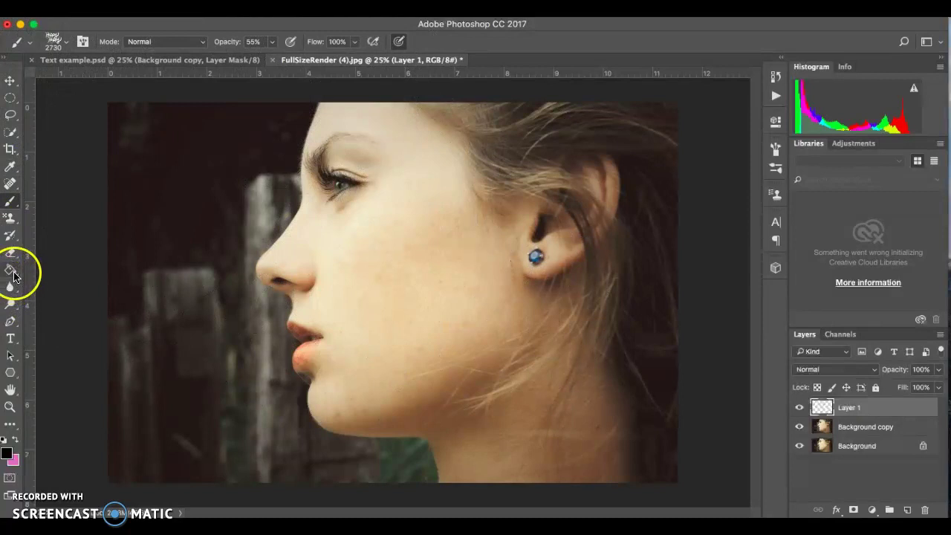
{"action": "left_click", "coordinate": [218, 246]}
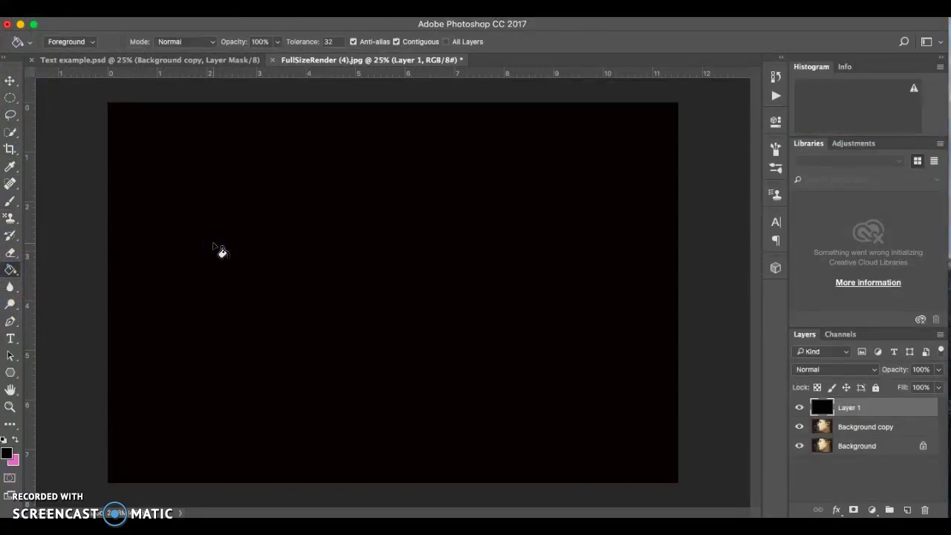
{"action": "left_click_drag", "start_coordinate": [906, 409], "coordinate": [894, 428]}
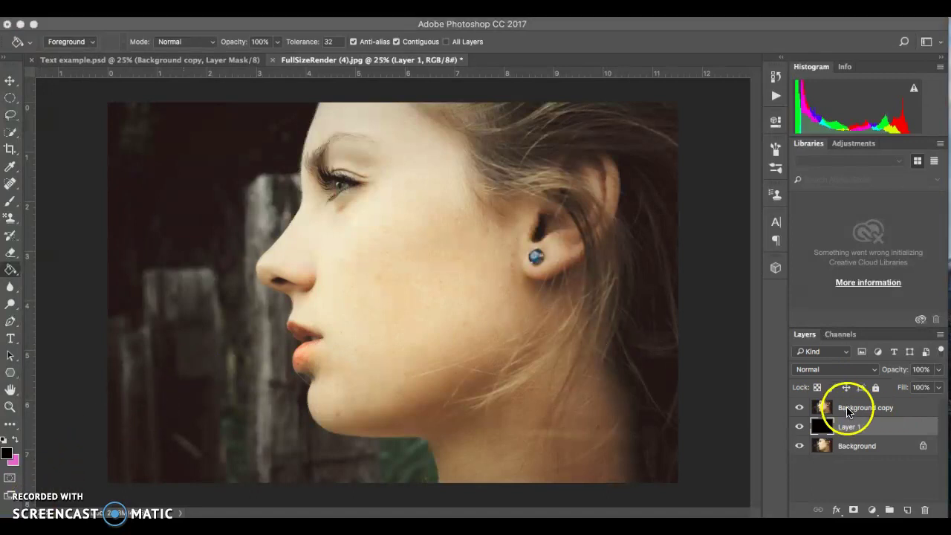
- Add a layer mask to the Background copy layer and fill it with black
{"action": "left_click", "coordinate": [855, 407]}
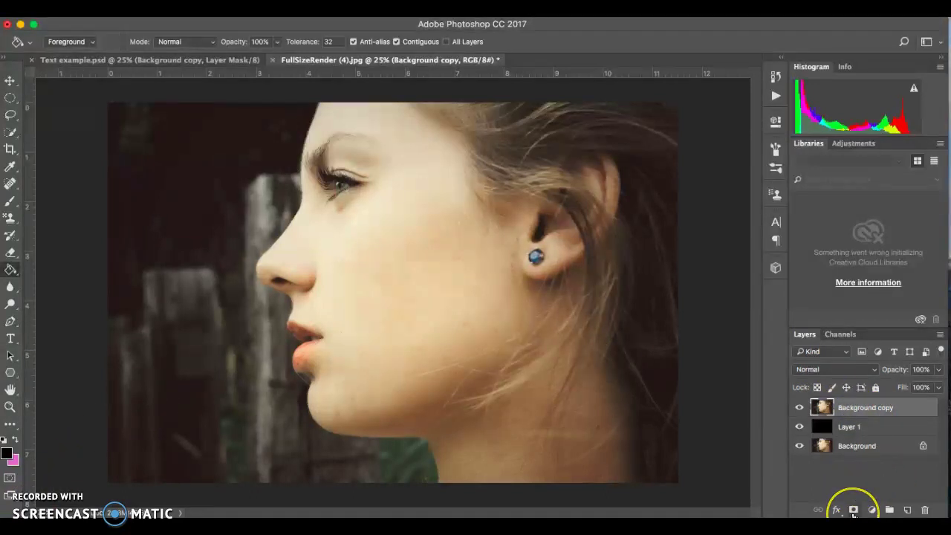
{"action": "left_click", "coordinate": [853, 511]}
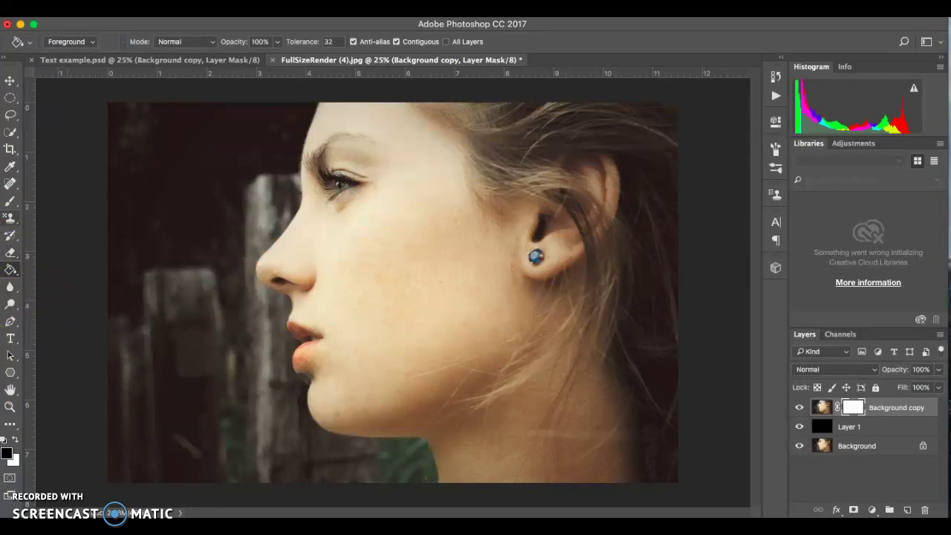
{"action": "left_click", "coordinate": [290, 217]}
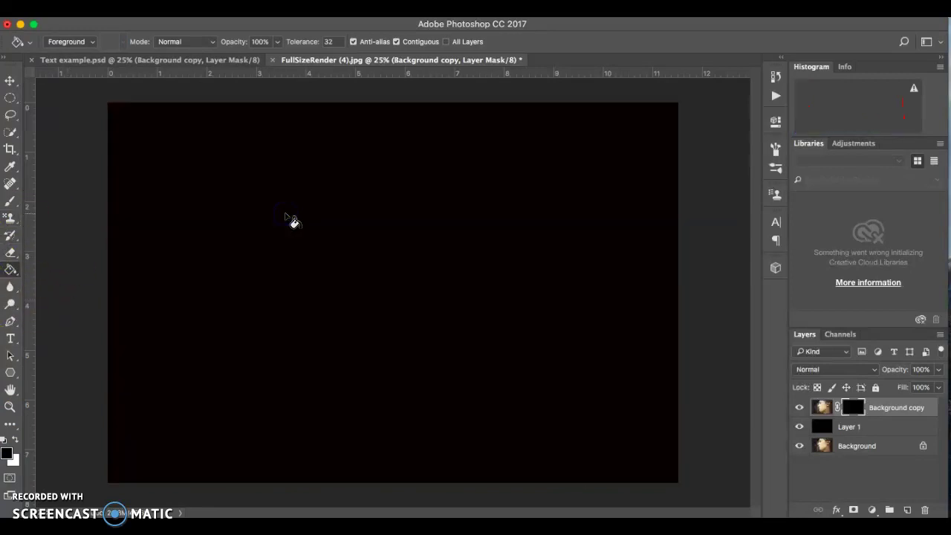
{"action": "left_click", "coordinate": [542, 193]}
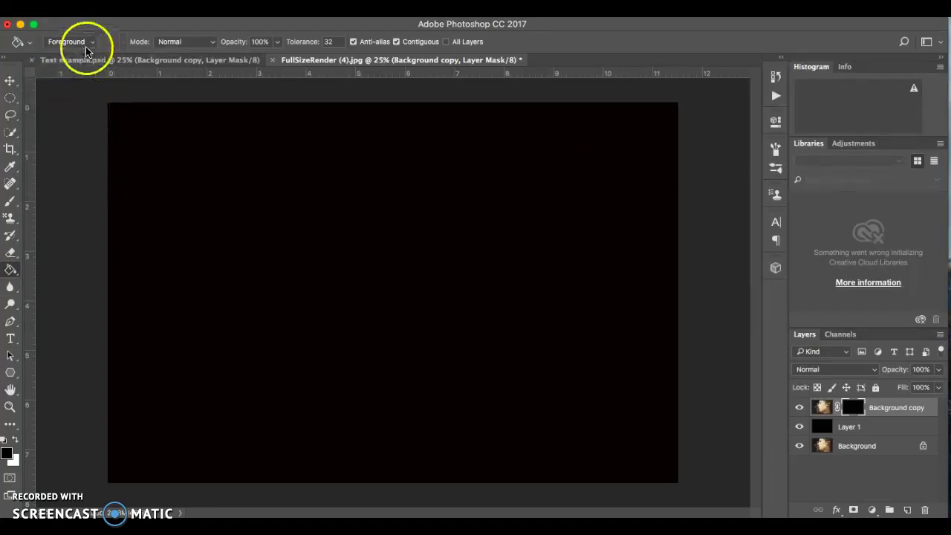
- Stamp the 2730 px Happy words brush in white at 55% opacity on the Background copy mask, over the face
{"action": "left_click", "coordinate": [31, 44]}
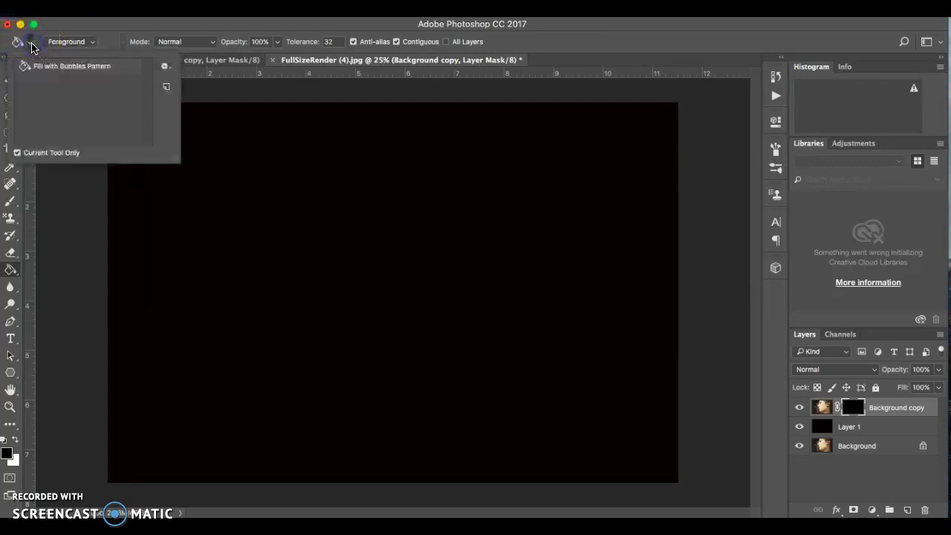
{"action": "left_click", "coordinate": [10, 202]}
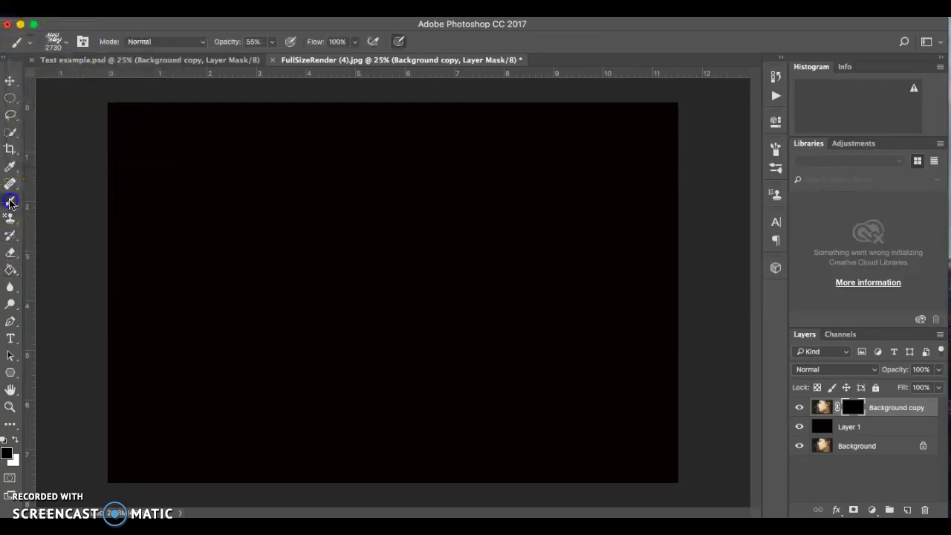
{"action": "left_click", "coordinate": [66, 43]}
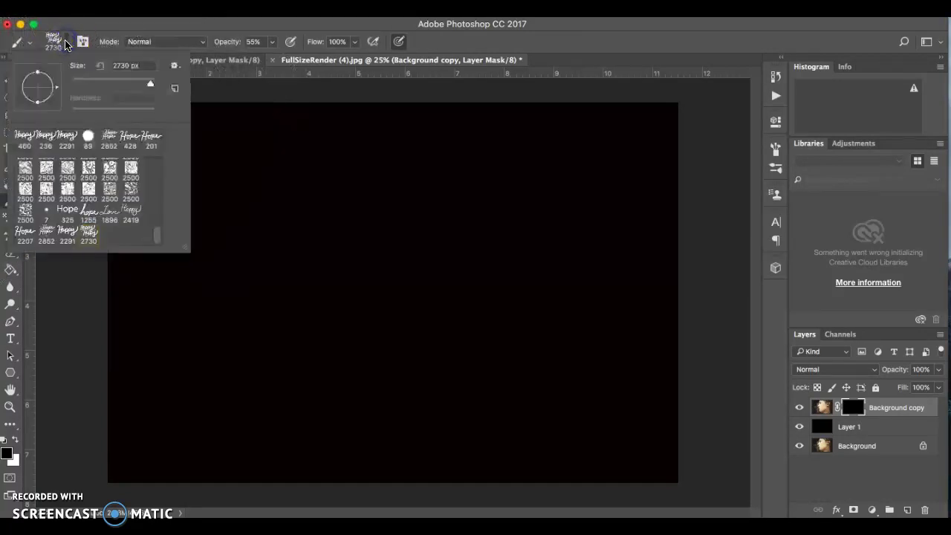
{"action": "left_click", "coordinate": [75, 47]}
{"action": "mouse_move", "coordinate": [374, 258]}
{"action": "left_mouse_down"}
{"action": "mouse_move", "coordinate": [390, 324]}
{"action": "mouse_move", "coordinate": [390, 289]}
{"action": "mouse_move", "coordinate": [426, 298]}
{"action": "left_mouse_up"}
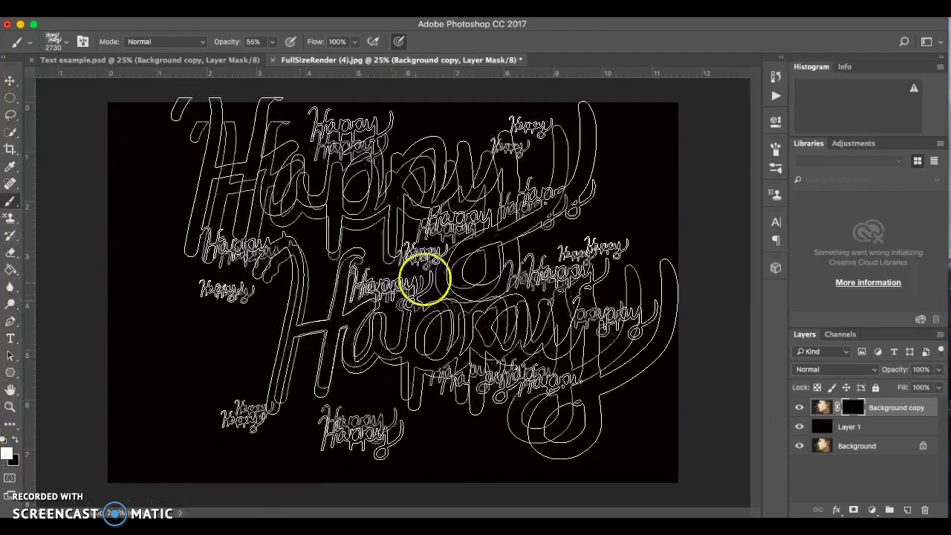
{"action": "left_click", "coordinate": [494, 272]}
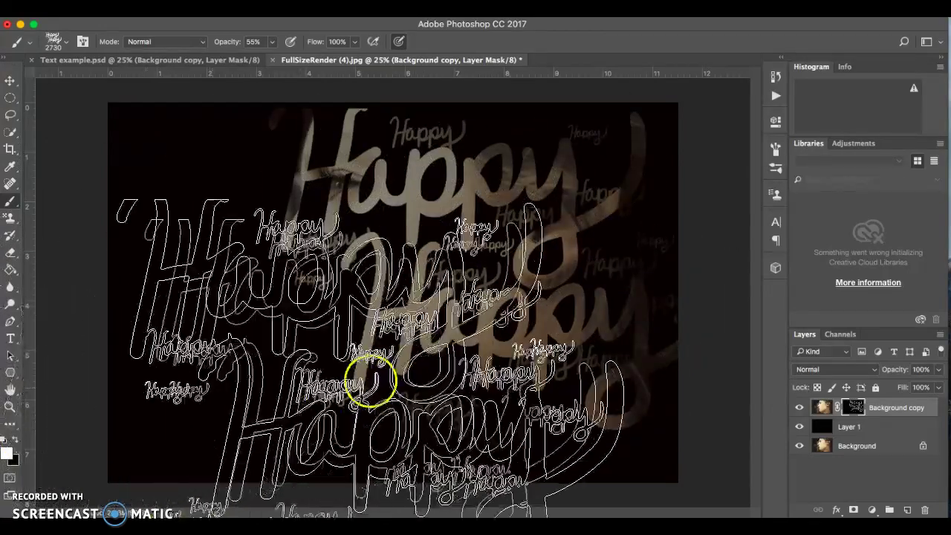
- Stamp the Happy words brush on the mask at 18% opacity and once more at 5% opacity, offset from the first stamp
{"action": "left_click", "coordinate": [272, 42]}
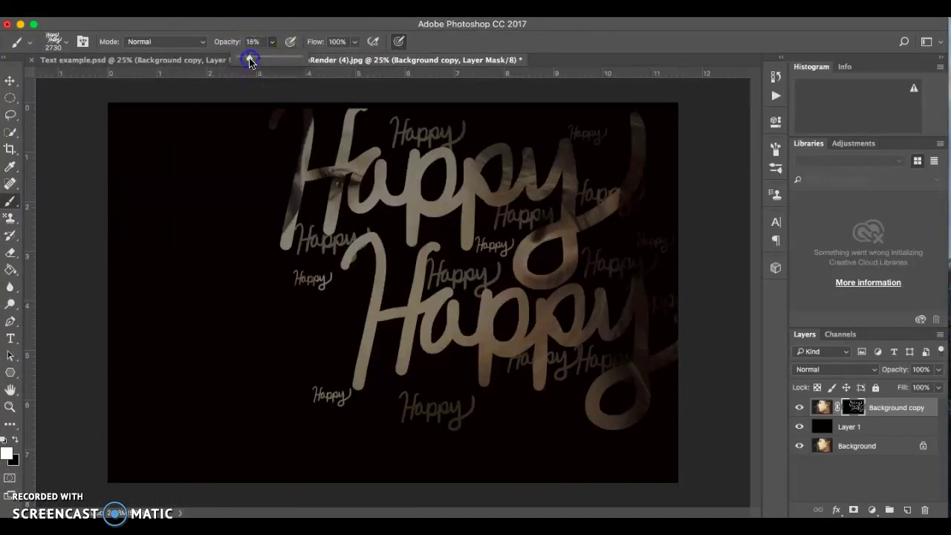
{"action": "mouse_move", "coordinate": [378, 346]}
{"action": "left_mouse_down"}
{"action": "mouse_move", "coordinate": [388, 292]}
{"action": "mouse_move", "coordinate": [424, 318]}
{"action": "left_mouse_up"}
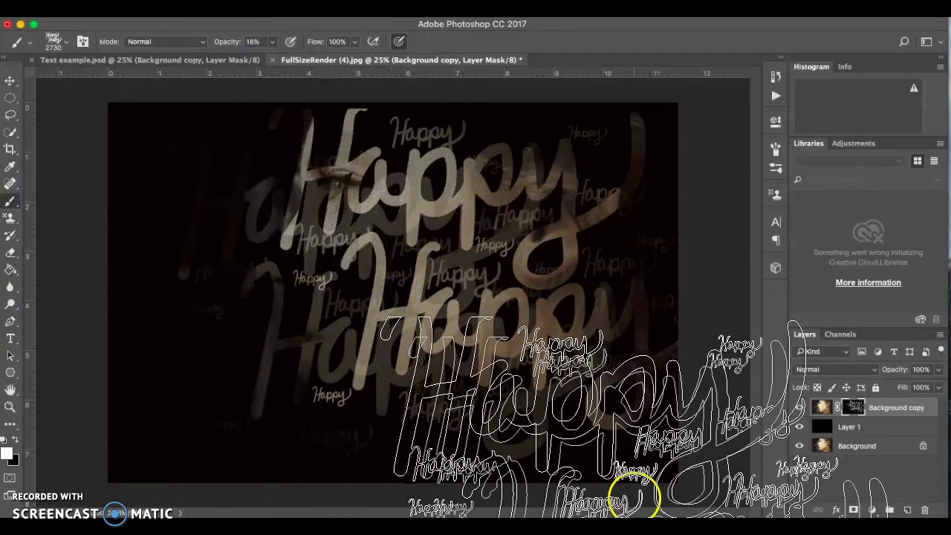
{"action": "left_click", "coordinate": [272, 42]}
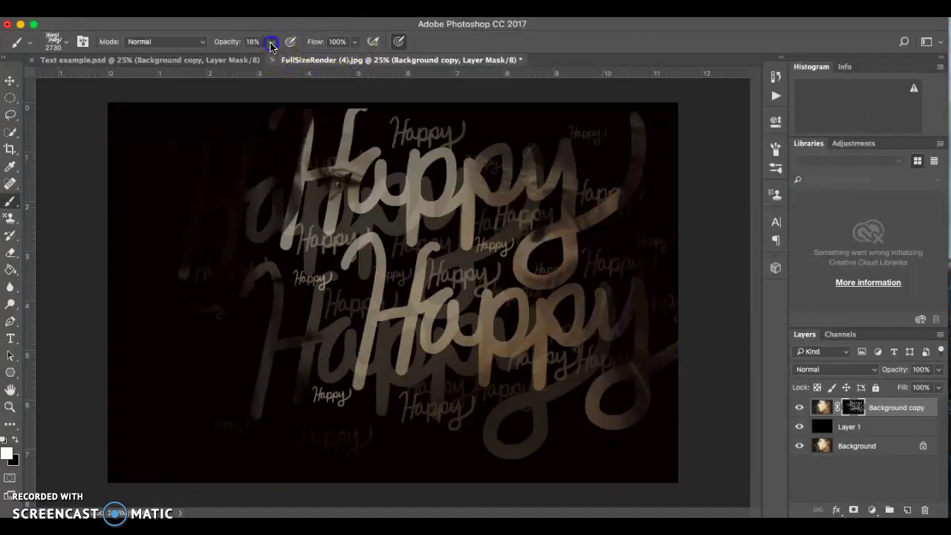
{"action": "left_click", "coordinate": [540, 93]}
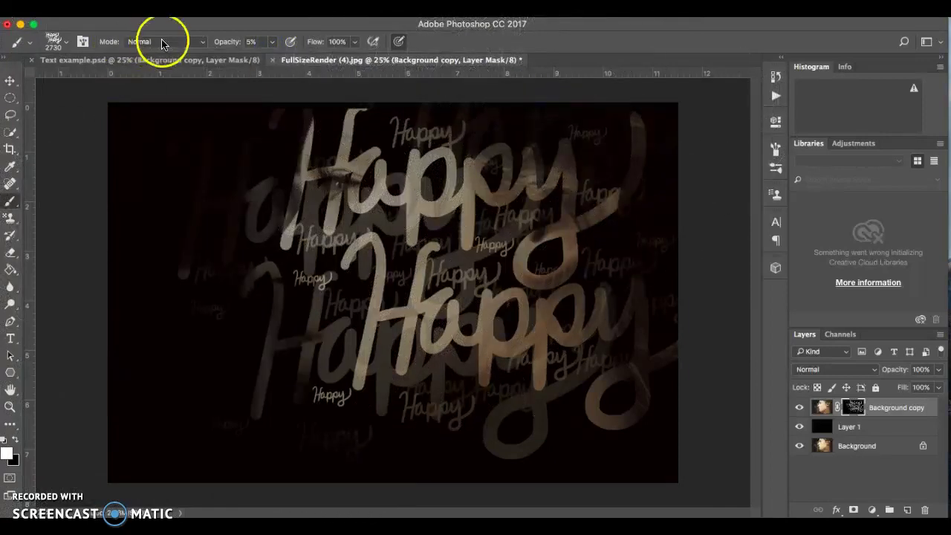
- Set the Happy words brush to 300 px and stamp small faint copies around the large words and along the picture's edges
{"action": "left_click", "coordinate": [67, 45]}
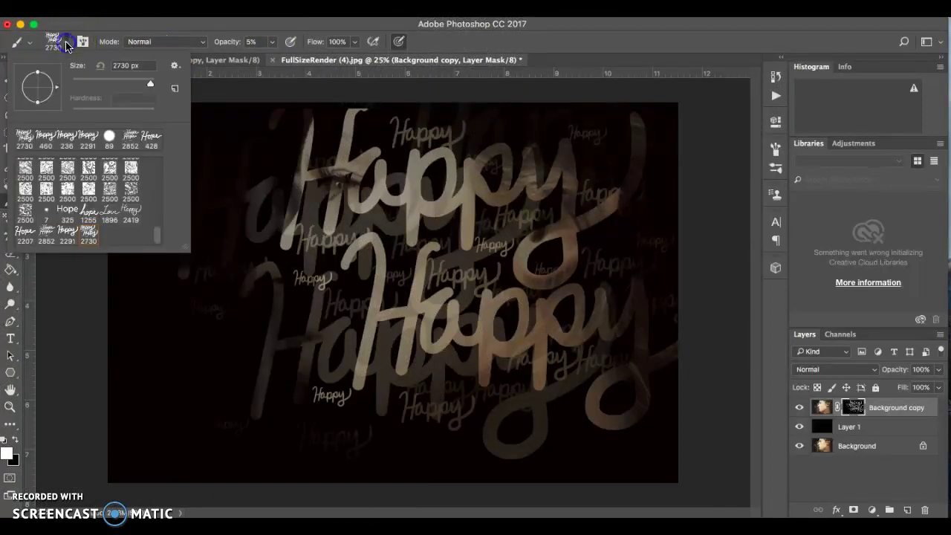
{"action": "left_click", "coordinate": [106, 85]}
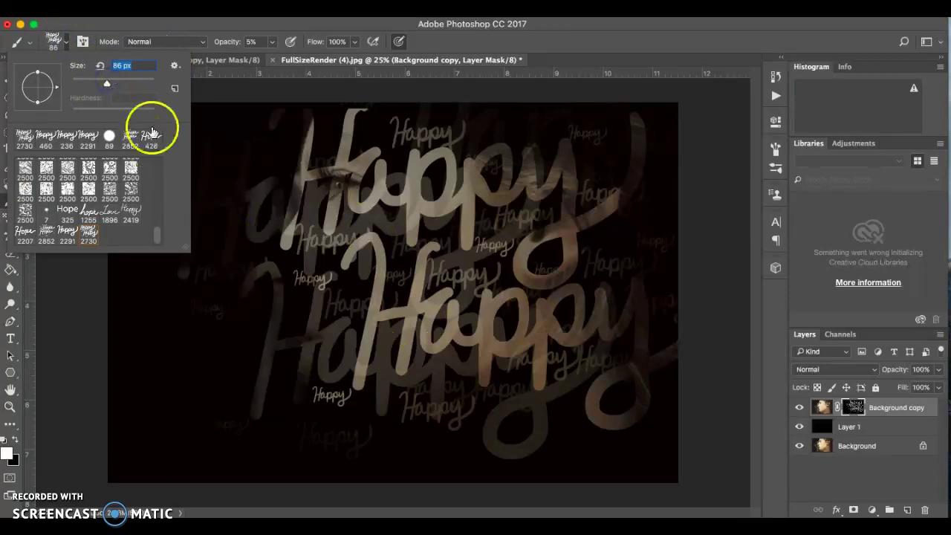
{"action": "left_click", "coordinate": [122, 84]}
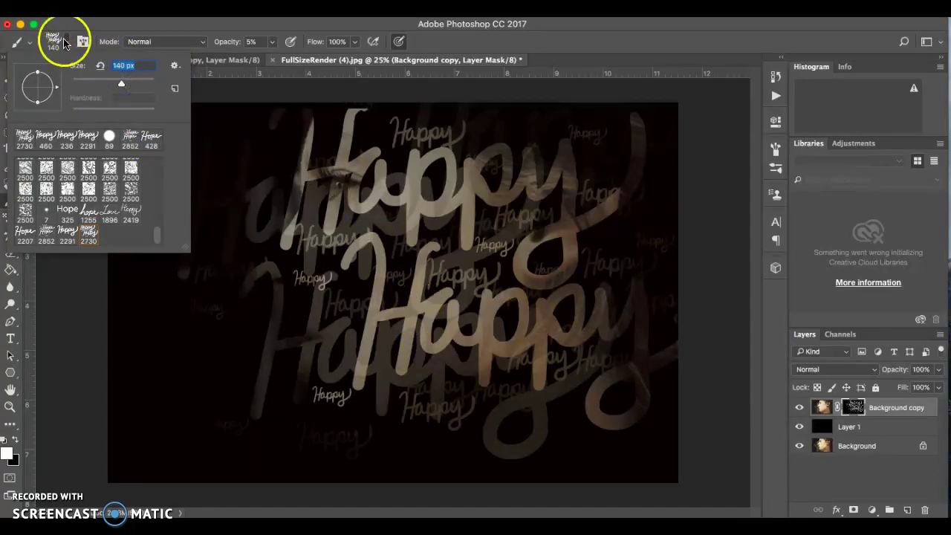
{"action": "type", "text": "300"}
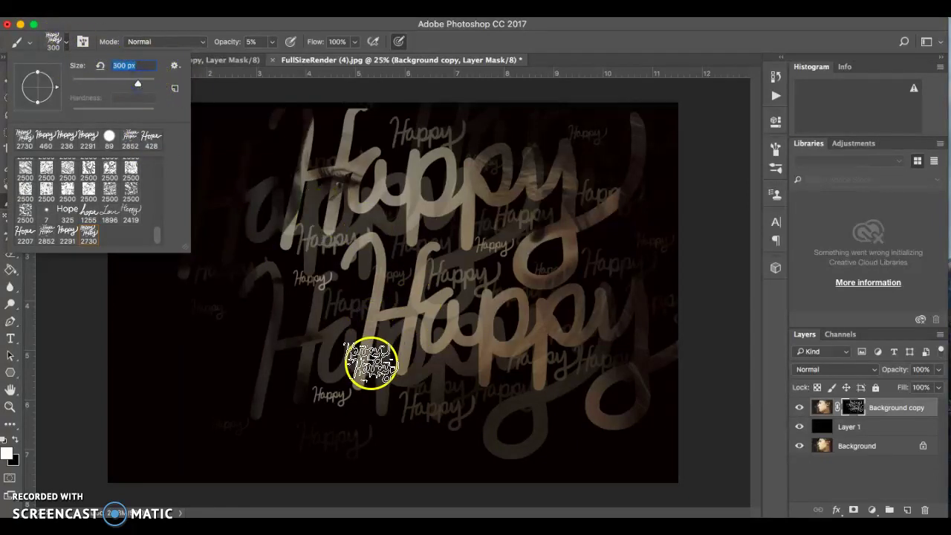
{"action": "left_click", "coordinate": [355, 417]}
{"action": "left_click_drag", "start_coordinate": [254, 265], "coordinate": [259, 297]}
{"action": "mouse_move", "coordinate": [276, 201]}
{"action": "left_mouse_down"}
{"action": "mouse_move", "coordinate": [270, 183]}
{"action": "mouse_move", "coordinate": [295, 119]}
{"action": "left_mouse_up"}
{"action": "left_click", "coordinate": [295, 119]}
{"action": "left_click", "coordinate": [495, 127]}
{"action": "left_click", "coordinate": [666, 174]}
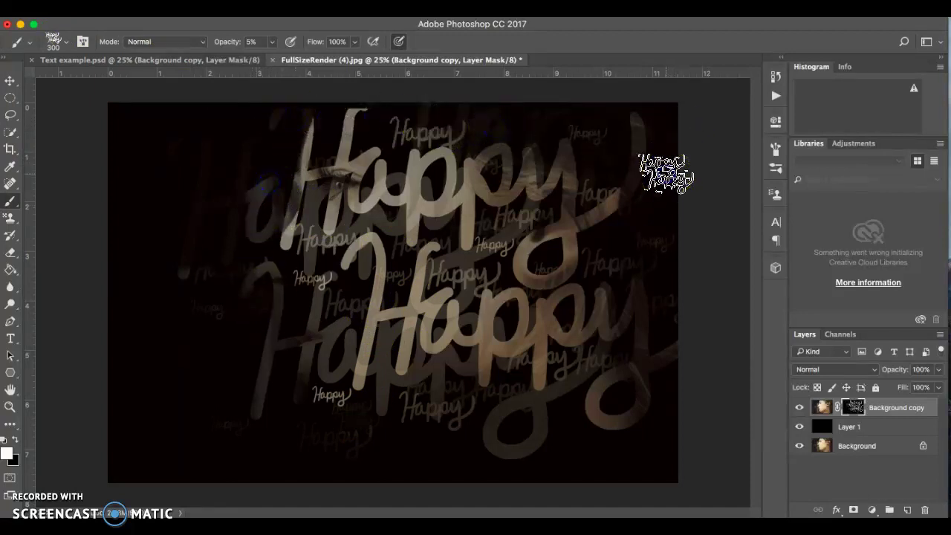
- Switch to the 2852 px Hope words brush tip and stamp faint copies on the mask at 5% opacity
{"action": "left_click", "coordinate": [65, 46]}
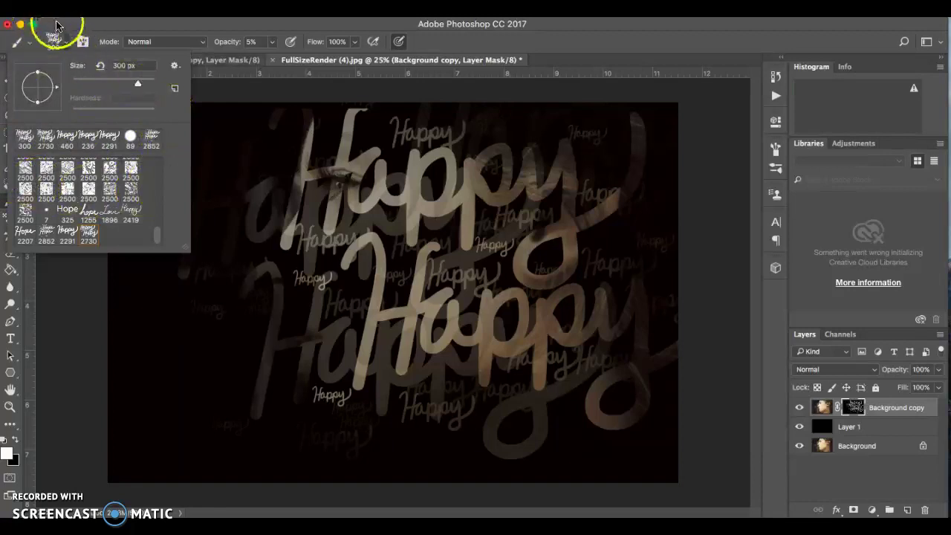
{"action": "left_click", "coordinate": [83, 43]}
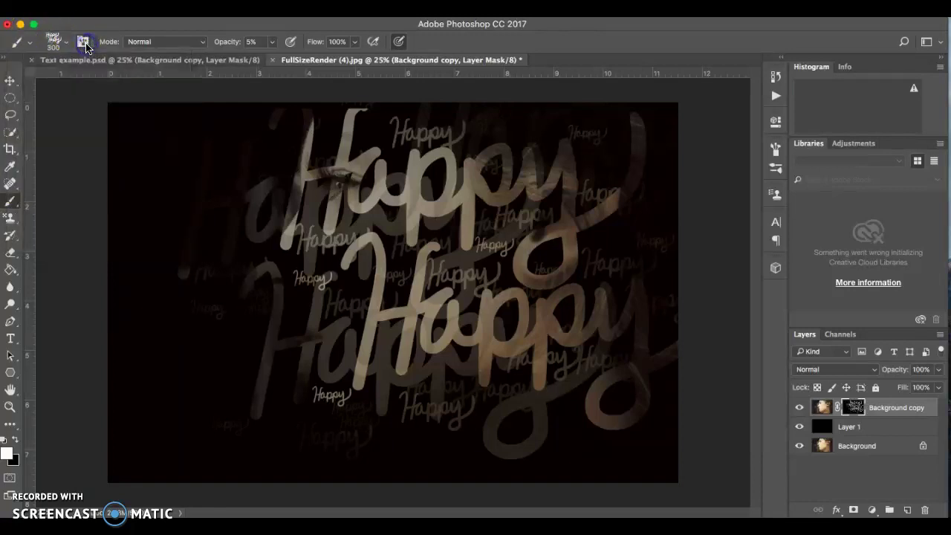
{"action": "left_click", "coordinate": [83, 43]}
{"action": "scroll", "coordinate": [708, 223], "scroll_direction": "down", "scroll_amount": 2}
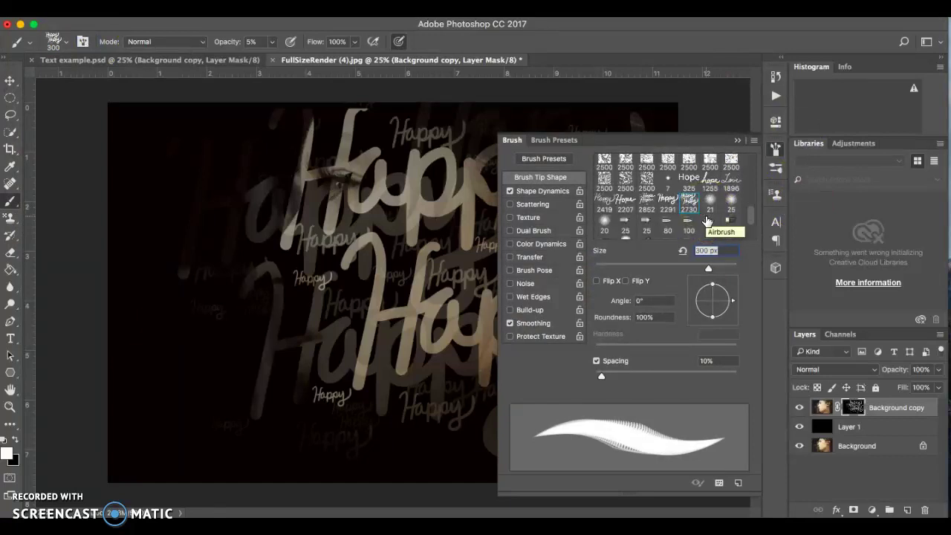
{"action": "left_click", "coordinate": [675, 221]}
{"action": "left_click", "coordinate": [645, 201]}
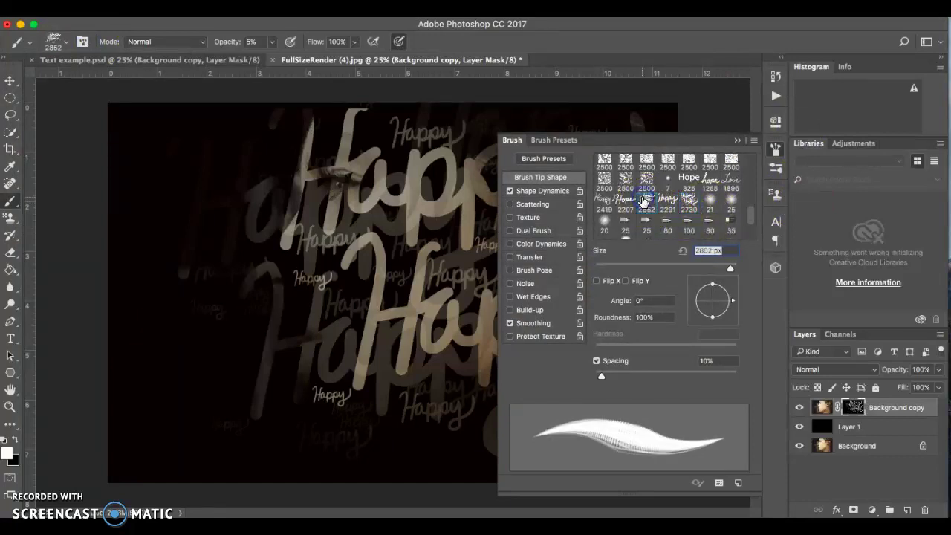
{"action": "left_click", "coordinate": [738, 140]}
{"action": "mouse_move", "coordinate": [367, 288]}
{"action": "left_mouse_down"}
{"action": "mouse_move", "coordinate": [424, 308]}
{"action": "mouse_move", "coordinate": [361, 346]}
{"action": "mouse_move", "coordinate": [306, 335]}
{"action": "mouse_move", "coordinate": [527, 244]}
{"action": "mouse_move", "coordinate": [559, 215]}
{"action": "left_mouse_up"}
{"action": "left_click", "coordinate": [577, 449]}
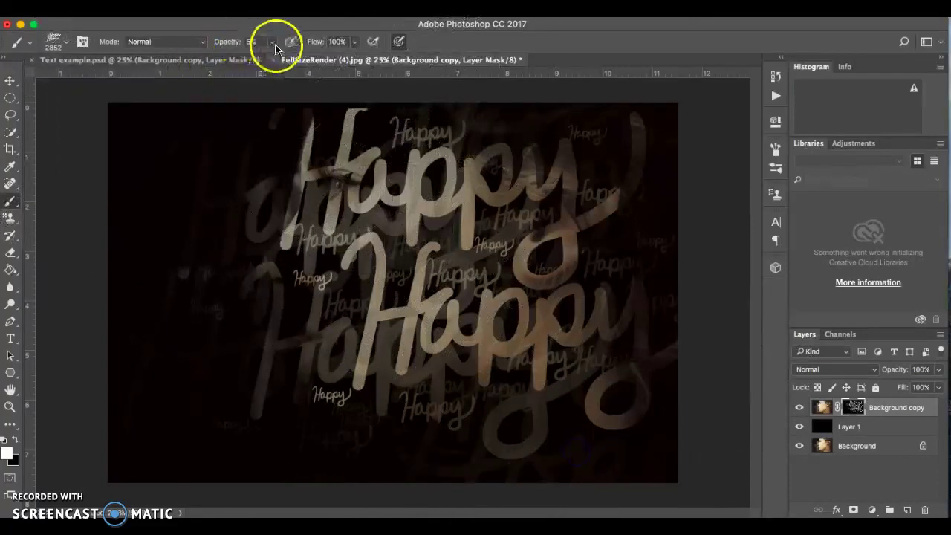
- Raise the brush opacity to 53% and stamp large Hope words over the upper face, the lower right and the lower left
{"action": "left_click", "coordinate": [521, 234]}
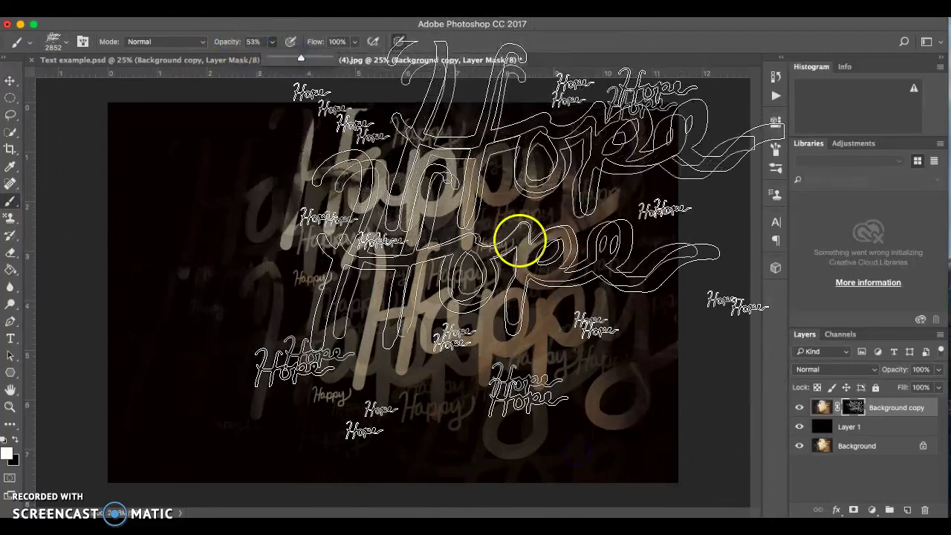
{"action": "left_click", "coordinate": [609, 495]}
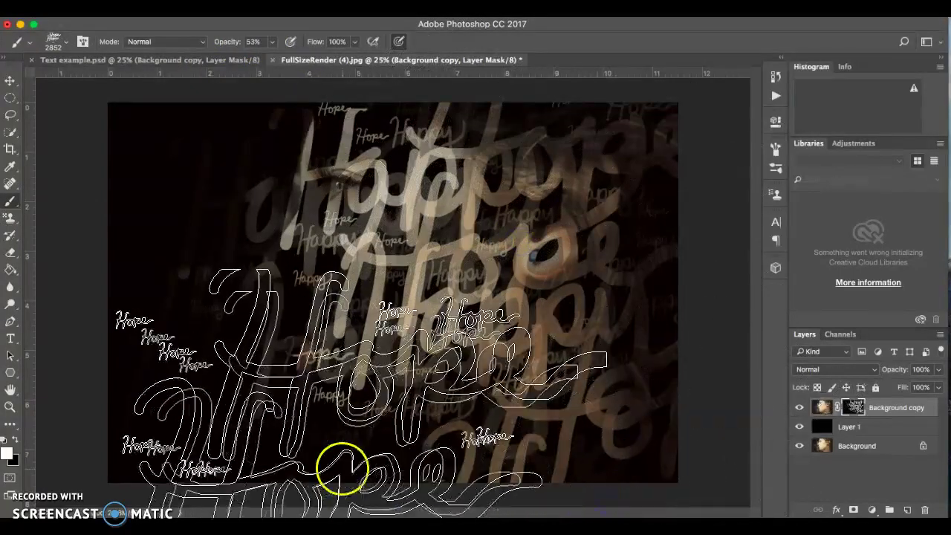
{"action": "left_click", "coordinate": [342, 467]}
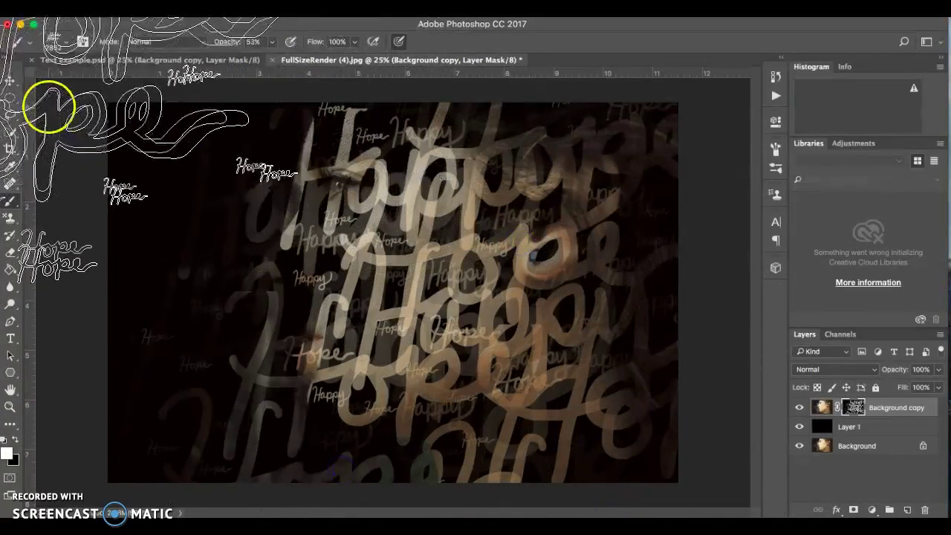
- Set the Hope words brush to 268 px, stamp small copies near the ear and right edge, and undo the smeared stroke along the bottom
{"action": "left_click", "coordinate": [67, 46]}
{"action": "left_click", "coordinate": [138, 84]}
{"action": "left_click", "coordinate": [539, 202]}
{"action": "left_click", "coordinate": [659, 259]}
{"action": "left_click", "coordinate": [662, 304]}
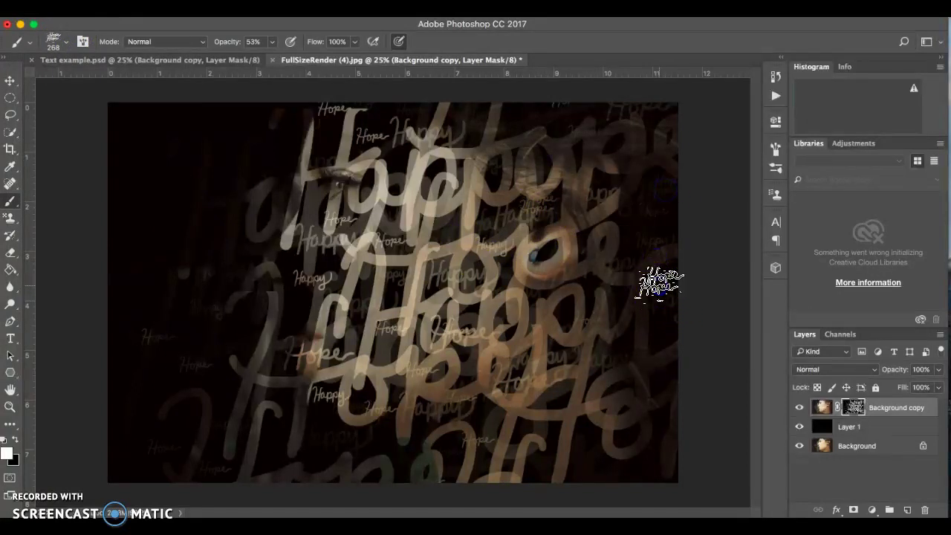
{"action": "left_click", "coordinate": [632, 449]}
{"action": "left_click_drag", "start_coordinate": [659, 470], "coordinate": [556, 462]}
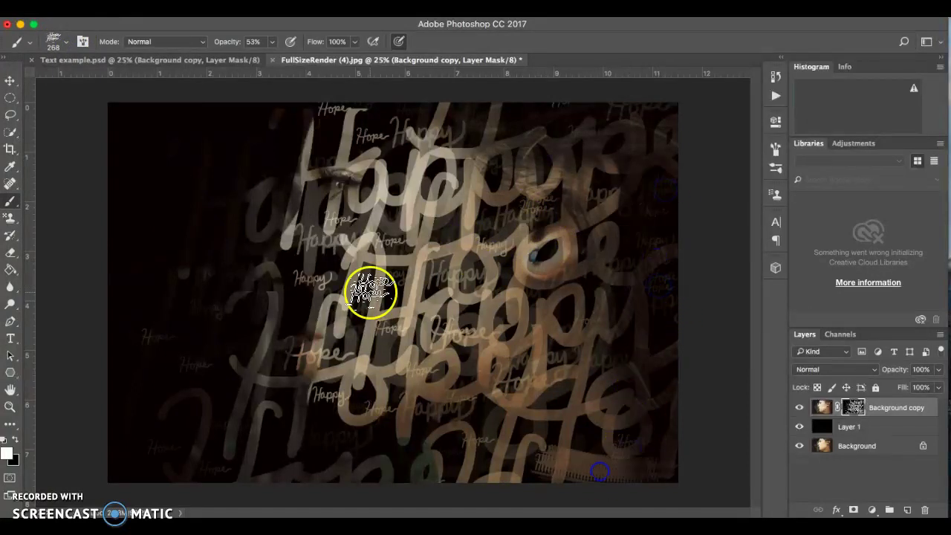
{"action": "key", "text": "super+z"}
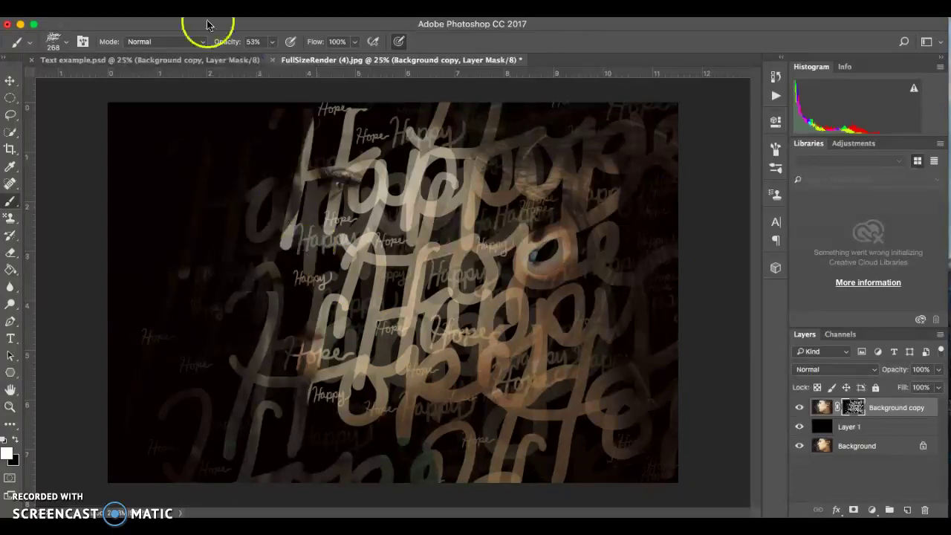
- Select the 460 px Happy brush and stamp overlapping words on the mask across the forehead and around the eye
{"action": "left_click", "coordinate": [64, 49]}
{"action": "left_click", "coordinate": [110, 139]}
{"action": "left_click", "coordinate": [476, 168]}
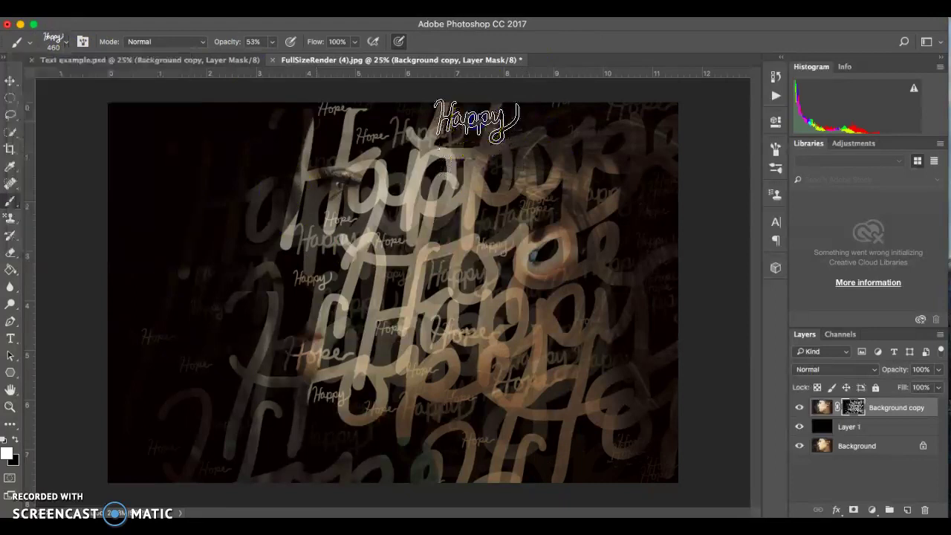
{"action": "left_click", "coordinate": [390, 177]}
{"action": "left_click", "coordinate": [328, 204]}
{"action": "left_click", "coordinate": [386, 202]}
{"action": "left_click", "coordinate": [346, 140]}
{"action": "left_click", "coordinate": [330, 170]}
- Paint denser overlapping Happy words below the eye and over the nose and upper cheek
{"action": "mouse_move", "coordinate": [349, 156]}
{"action": "left_mouse_down"}
{"action": "mouse_move", "coordinate": [344, 198]}
{"action": "mouse_move", "coordinate": [376, 178]}
{"action": "mouse_move", "coordinate": [354, 152]}
{"action": "mouse_move", "coordinate": [325, 160]}
{"action": "mouse_move", "coordinate": [317, 197]}
{"action": "mouse_move", "coordinate": [381, 211]}
{"action": "mouse_move", "coordinate": [419, 165]}
{"action": "mouse_move", "coordinate": [344, 126]}
{"action": "mouse_move", "coordinate": [339, 211]}
{"action": "left_mouse_up"}
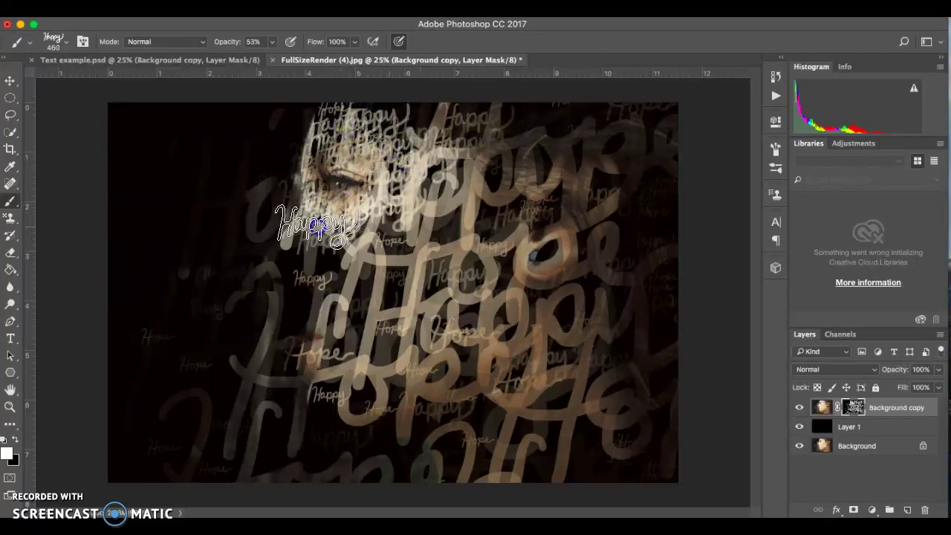
{"action": "mouse_move", "coordinate": [310, 247]}
{"action": "left_mouse_down"}
{"action": "mouse_move", "coordinate": [378, 239]}
{"action": "mouse_move", "coordinate": [368, 215]}
{"action": "mouse_move", "coordinate": [383, 254]}
{"action": "left_mouse_up"}
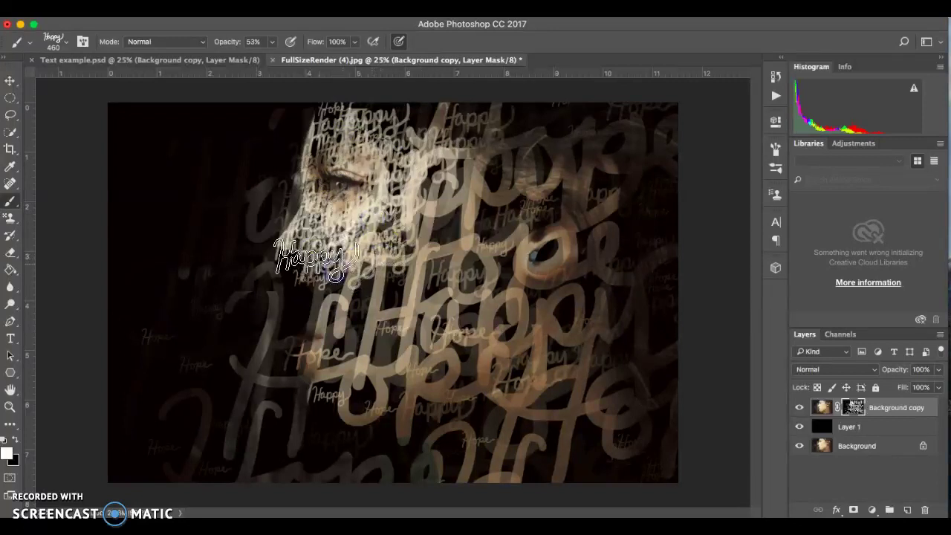
{"action": "left_click_drag", "start_coordinate": [301, 240], "coordinate": [323, 212]}
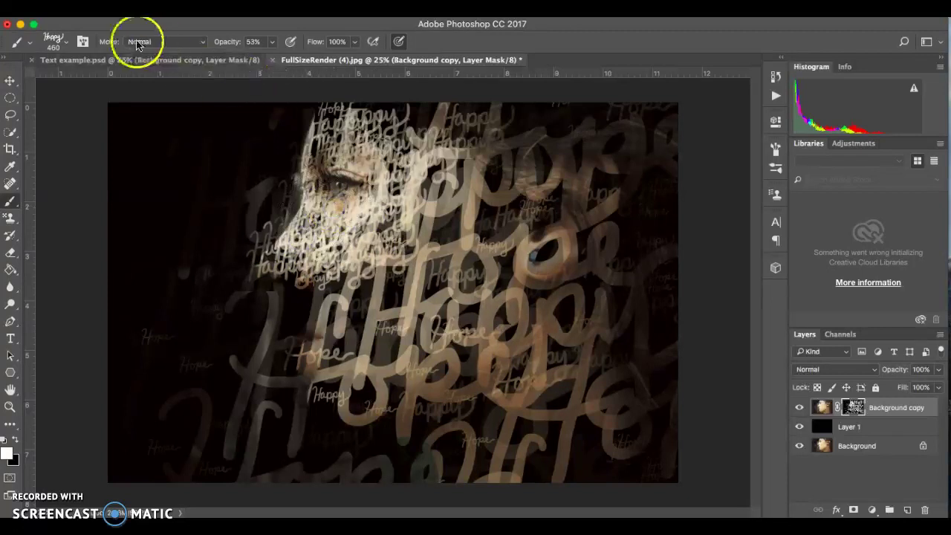
- Enlarge the Happy brush to 2120 px and stamp one large word across the lower cheek and jaw
{"action": "left_click", "coordinate": [68, 46]}
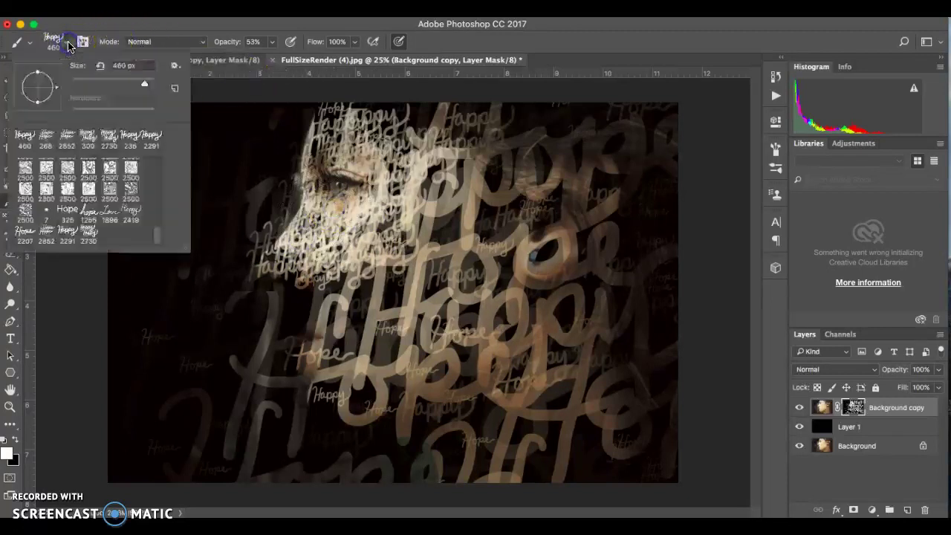
{"action": "left_click", "coordinate": [148, 80]}
{"action": "left_click", "coordinate": [484, 348]}
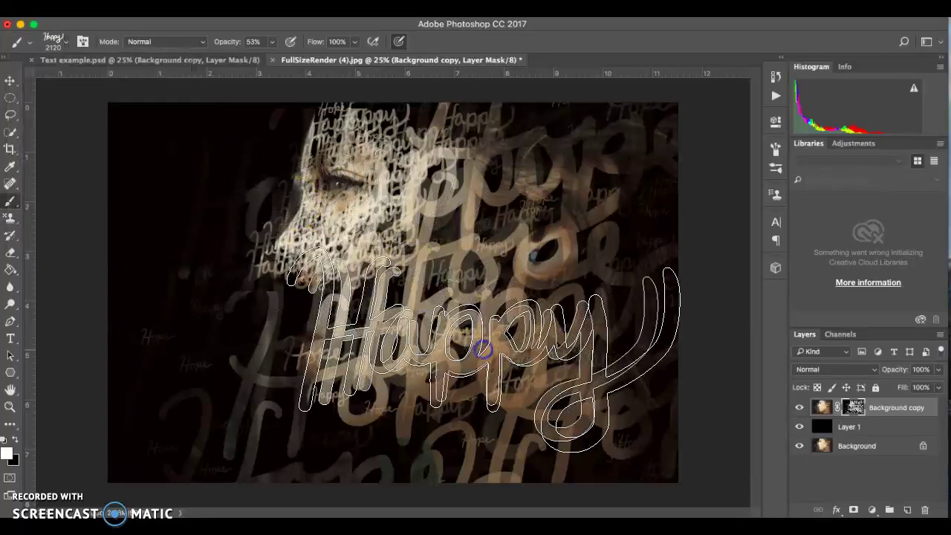
- Stamp overlapping large white Happy words on the mask across the cheek, jaw, ear and hair to reveal more of the portrait
{"action": "left_click", "coordinate": [403, 320]}
{"action": "left_click", "coordinate": [389, 386]}
{"action": "left_click", "coordinate": [594, 350]}
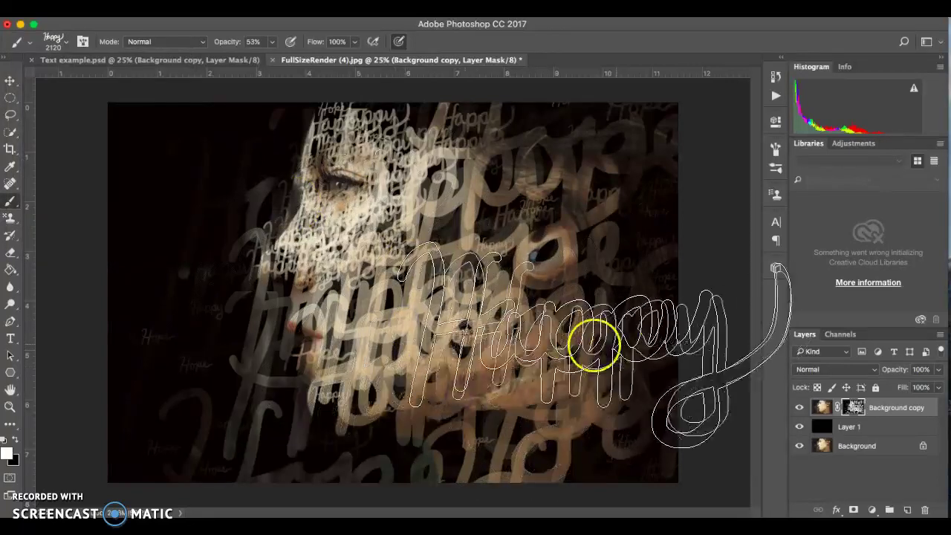
{"action": "left_click", "coordinate": [571, 346]}
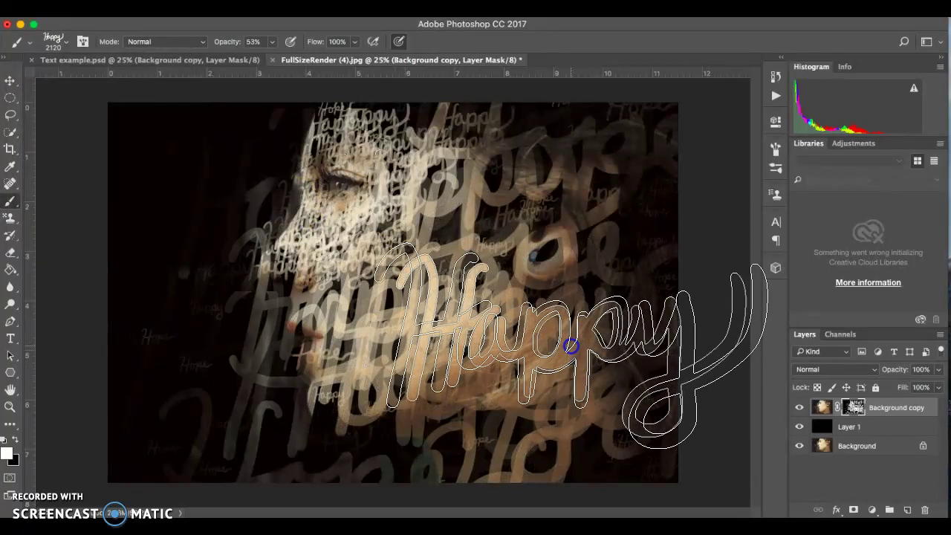
{"action": "left_click", "coordinate": [585, 289]}
{"action": "left_click", "coordinate": [577, 248]}
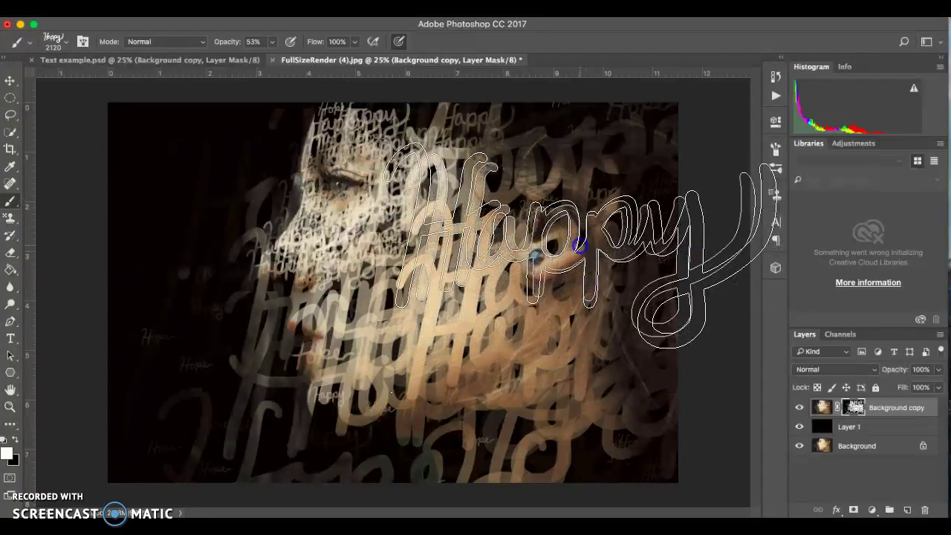
{"action": "left_click", "coordinate": [586, 201]}
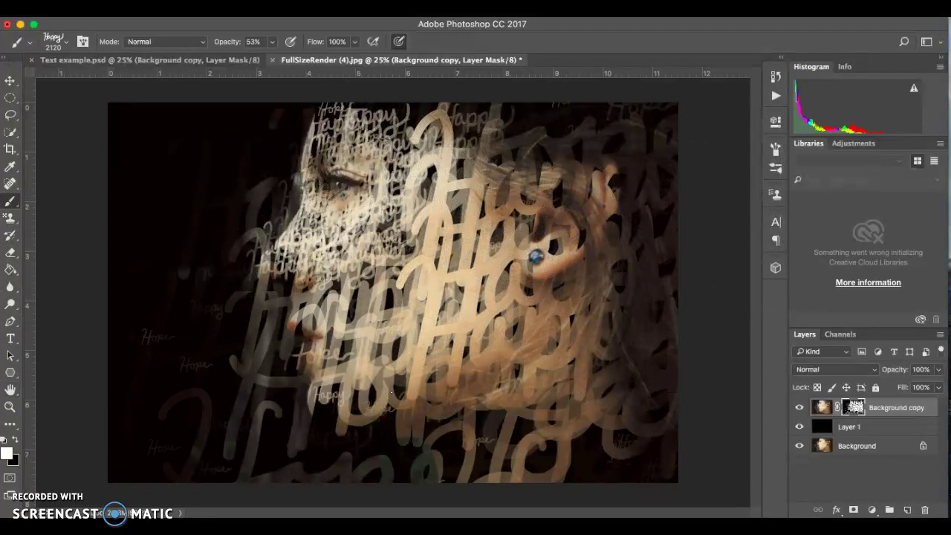
- Swap the foreground colour to black and stamp large Happy words on the mask over the cheek, jaw, ear and back of the head
{"action": "left_click", "coordinate": [14, 441]}
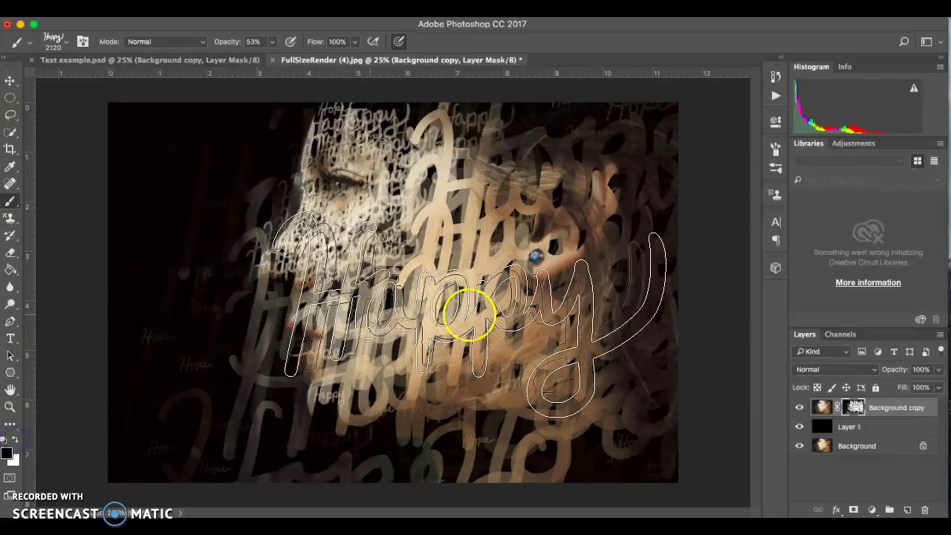
{"action": "left_click", "coordinate": [513, 230]}
{"action": "left_click", "coordinate": [511, 399]}
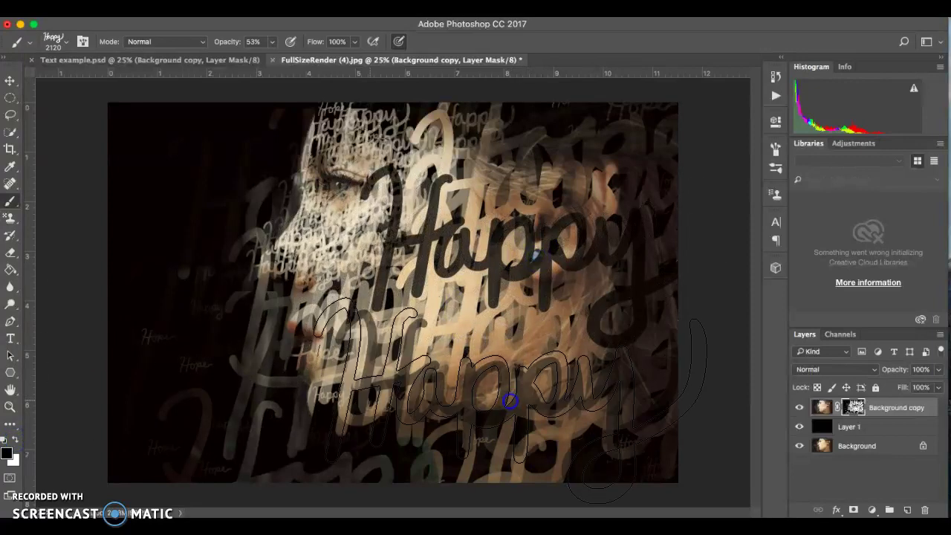
{"action": "left_click", "coordinate": [584, 329]}
{"action": "left_click", "coordinate": [652, 265]}
{"action": "left_click", "coordinate": [701, 164]}
{"action": "left_click", "coordinate": [496, 405]}
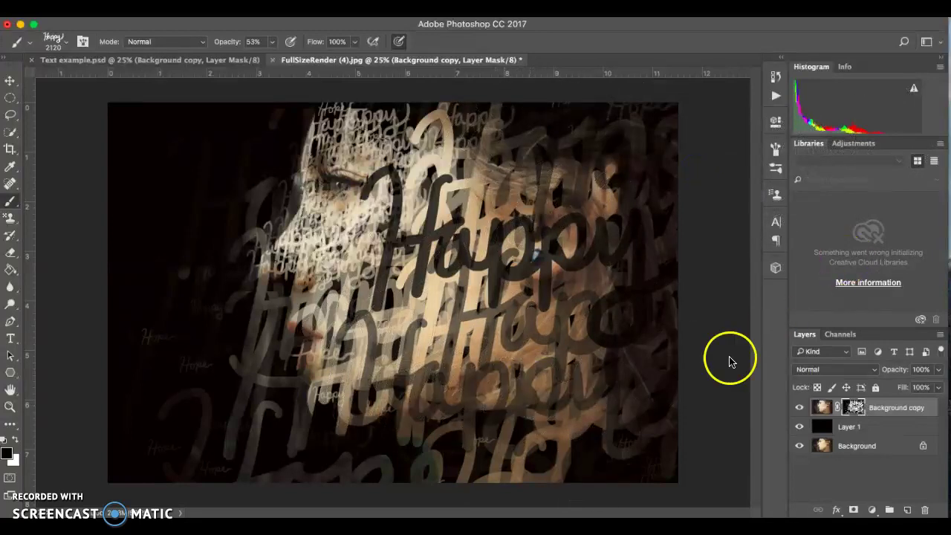
{"action": "left_click", "coordinate": [366, 146]}
{"action": "left_click", "coordinate": [261, 263]}
- Switch to the Text example.psd document and examine how its finished word-brush portrait looks
{"action": "left_click", "coordinate": [242, 62]}
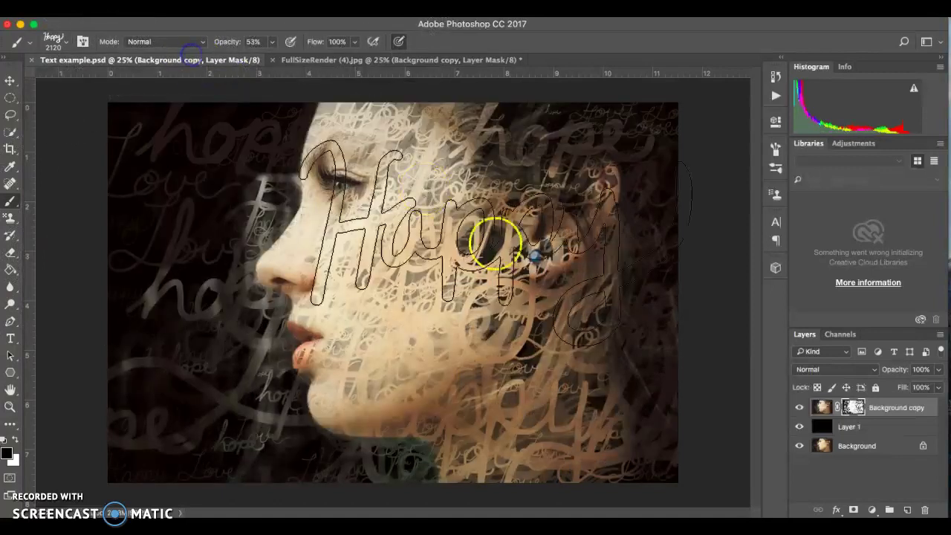
{"action": "left_click_drag", "start_coordinate": [493, 245], "coordinate": [489, 278]}
{"action": "left_click", "coordinate": [491, 275]}
{"action": "left_click", "coordinate": [855, 146]}
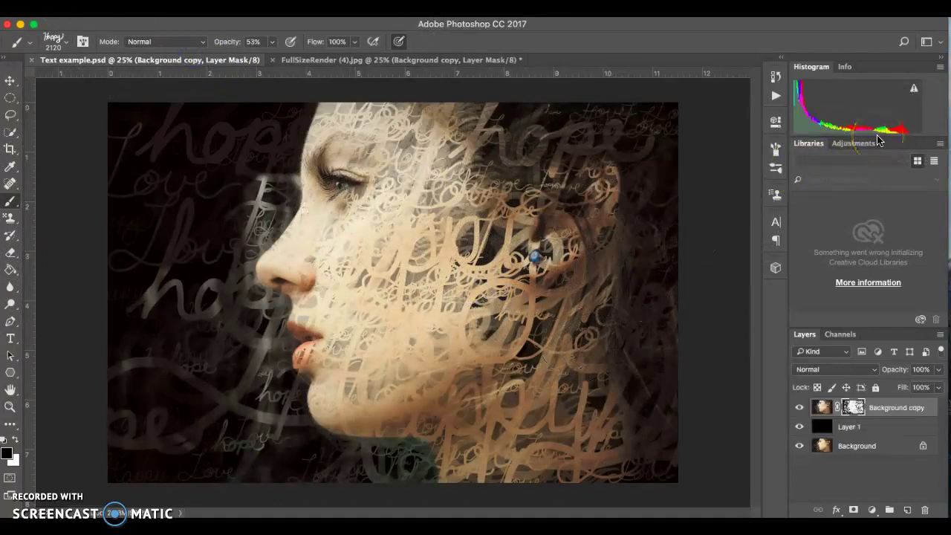